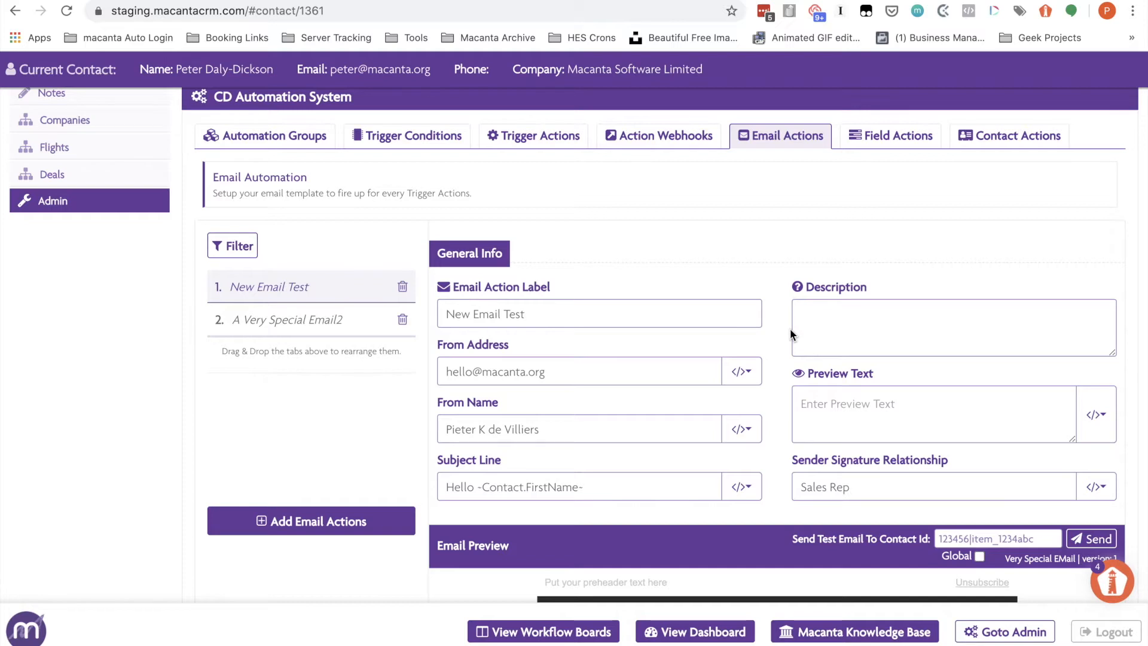
Review the merge fields available for the From Address of the New Email Test action.
{"action": "left_click", "coordinate": [745, 374]}
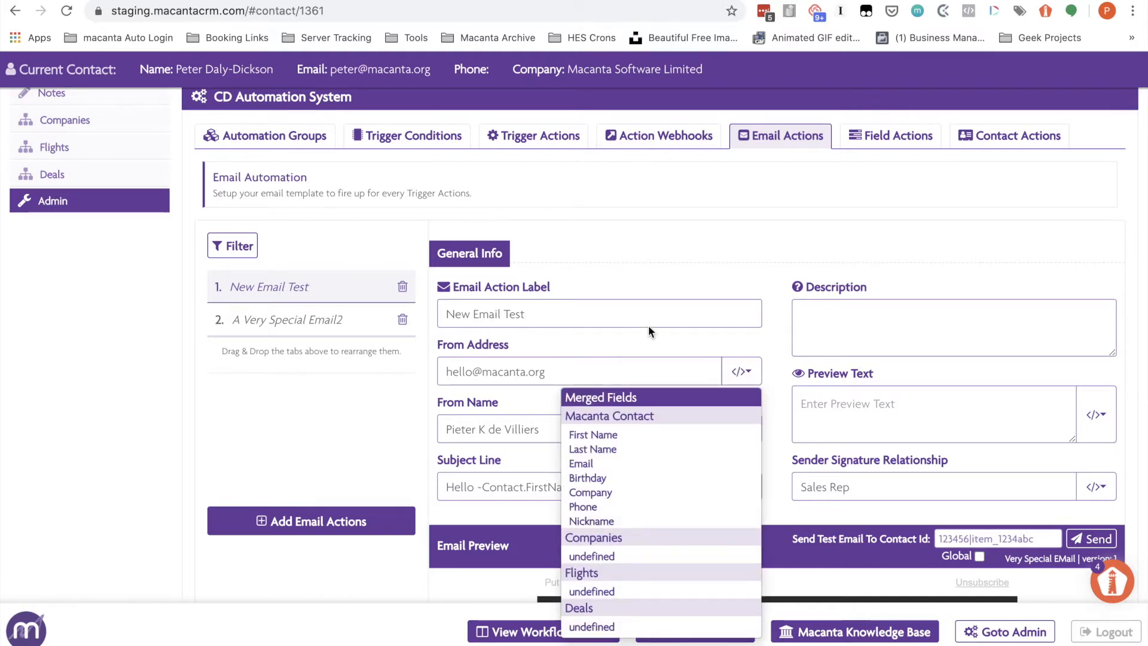
{"action": "left_click", "coordinate": [688, 343]}
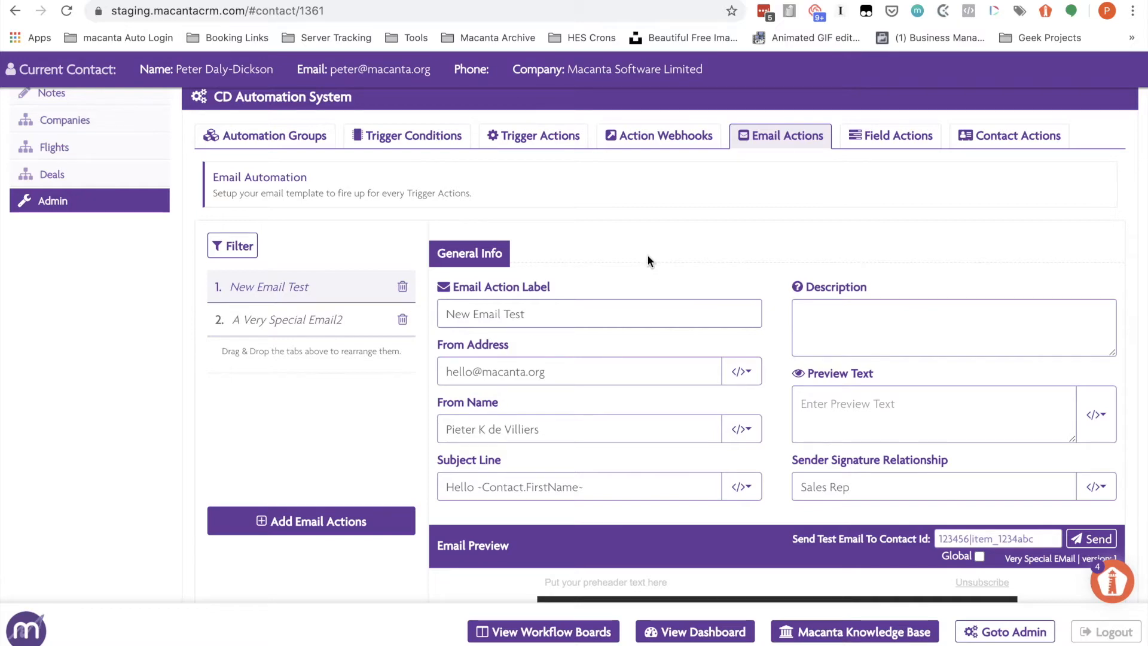
{"action": "scroll", "coordinate": [680, 233], "scroll_direction": "up", "scroll_amount": 3}
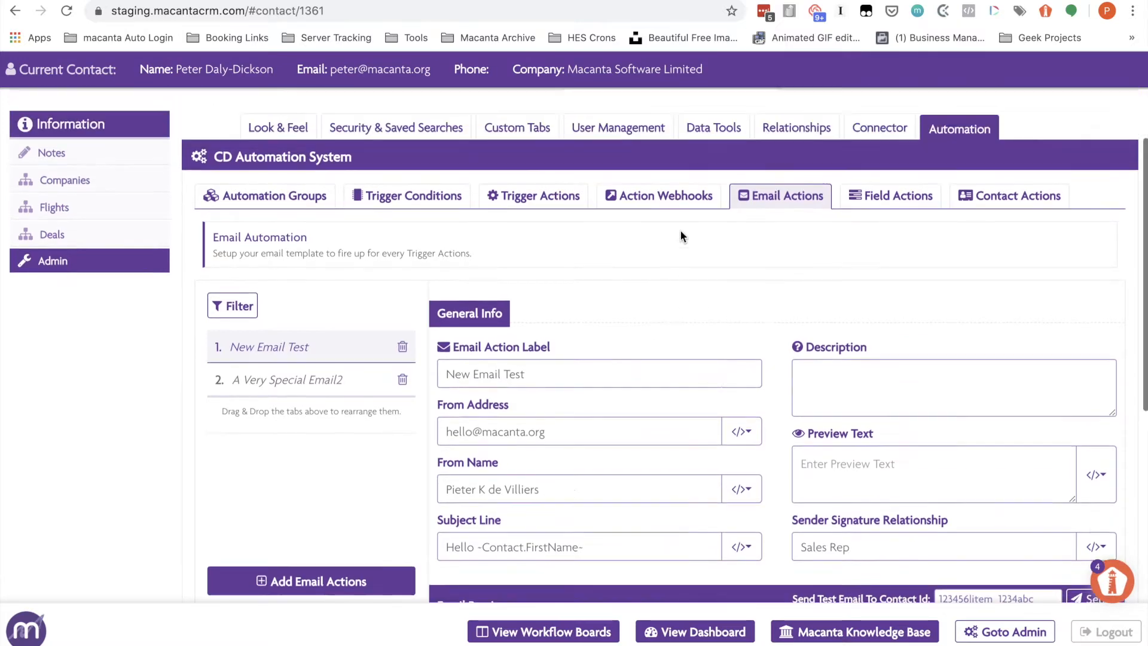
{"action": "scroll", "coordinate": [616, 401], "scroll_direction": "down", "scroll_amount": 1}
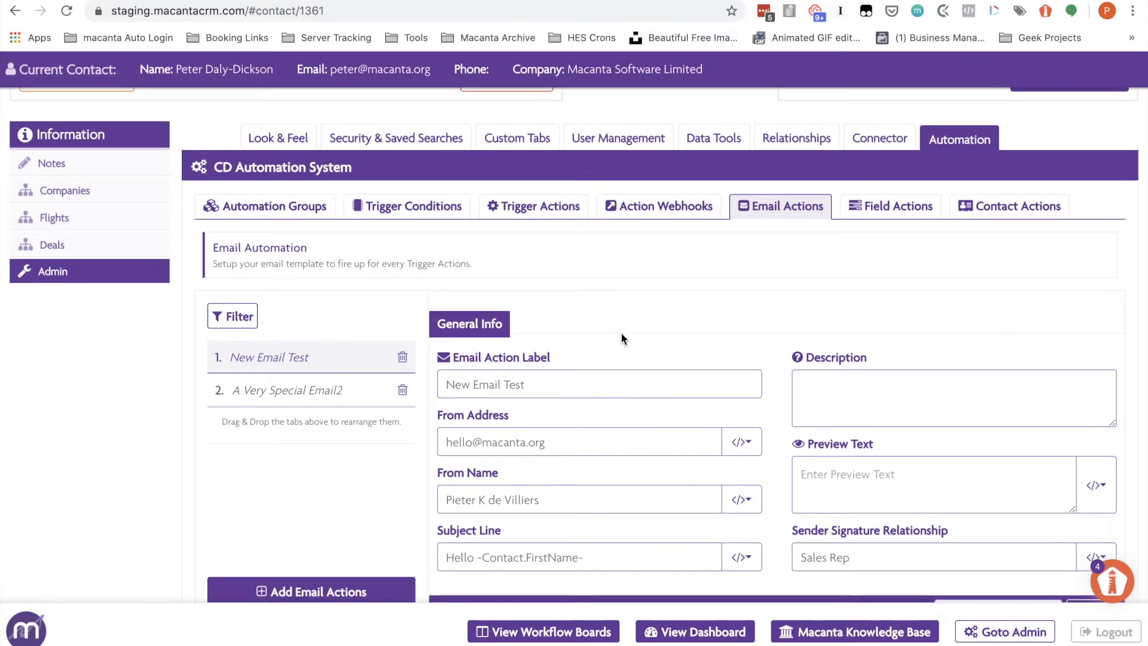
Add a Text field to the Companies connected information, using "Frem Name" as both its field label and placeholder text.
{"action": "scroll", "coordinate": [621, 332], "scroll_direction": "up", "scroll_amount": 2}
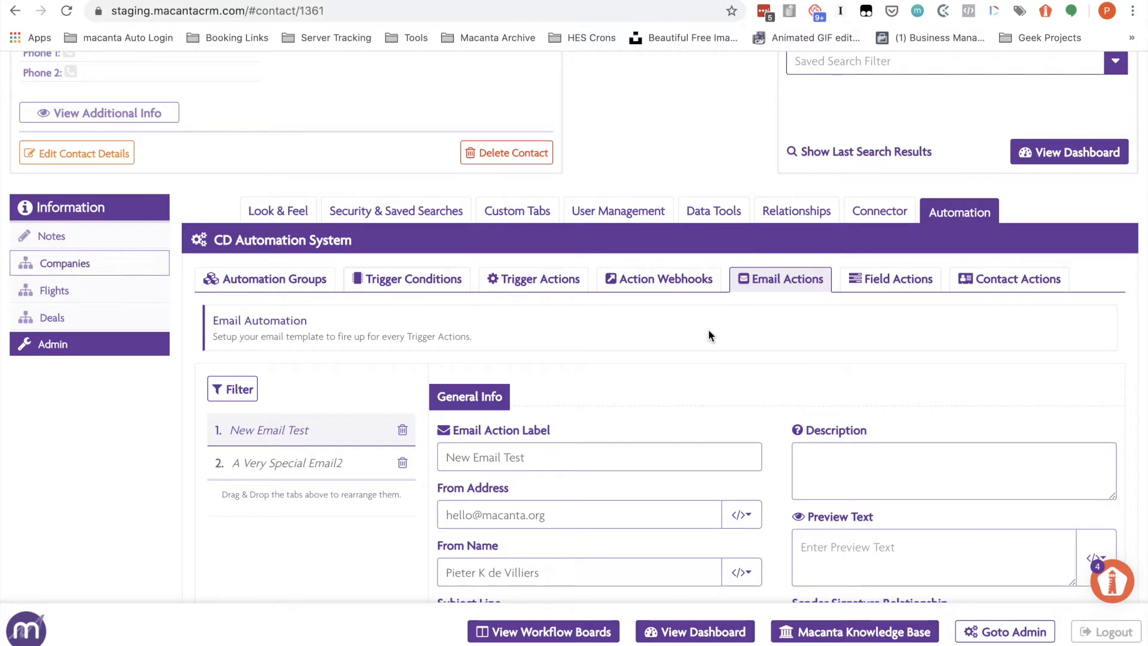
{"action": "left_click", "coordinate": [879, 211]}
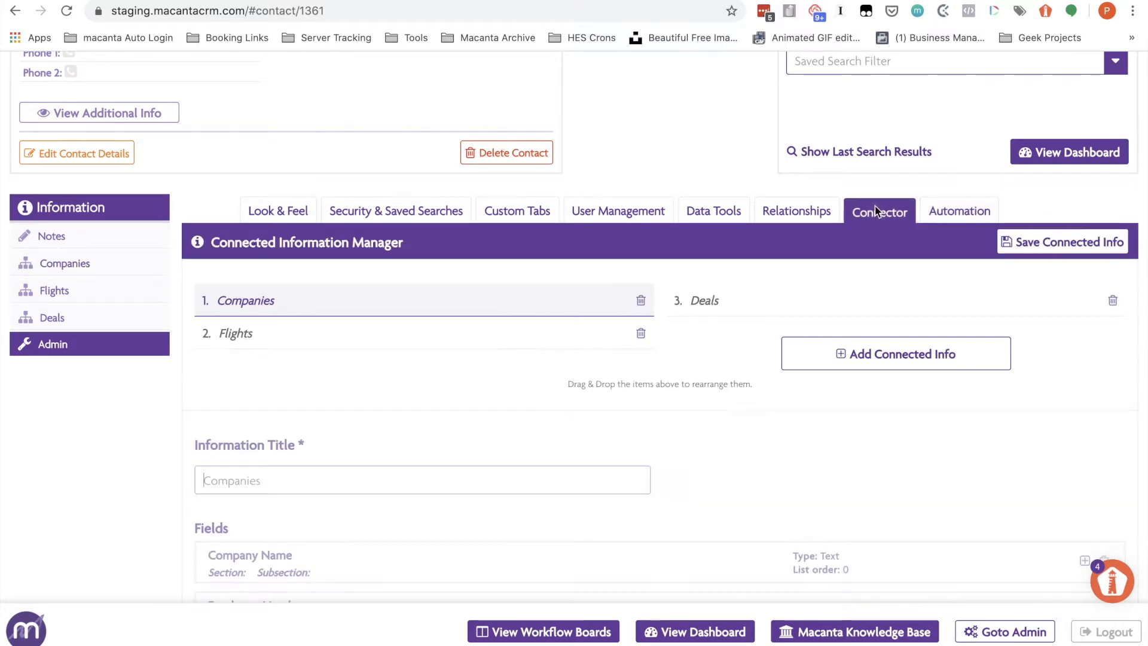
{"action": "scroll", "coordinate": [573, 397], "scroll_direction": "down", "scroll_amount": 7}
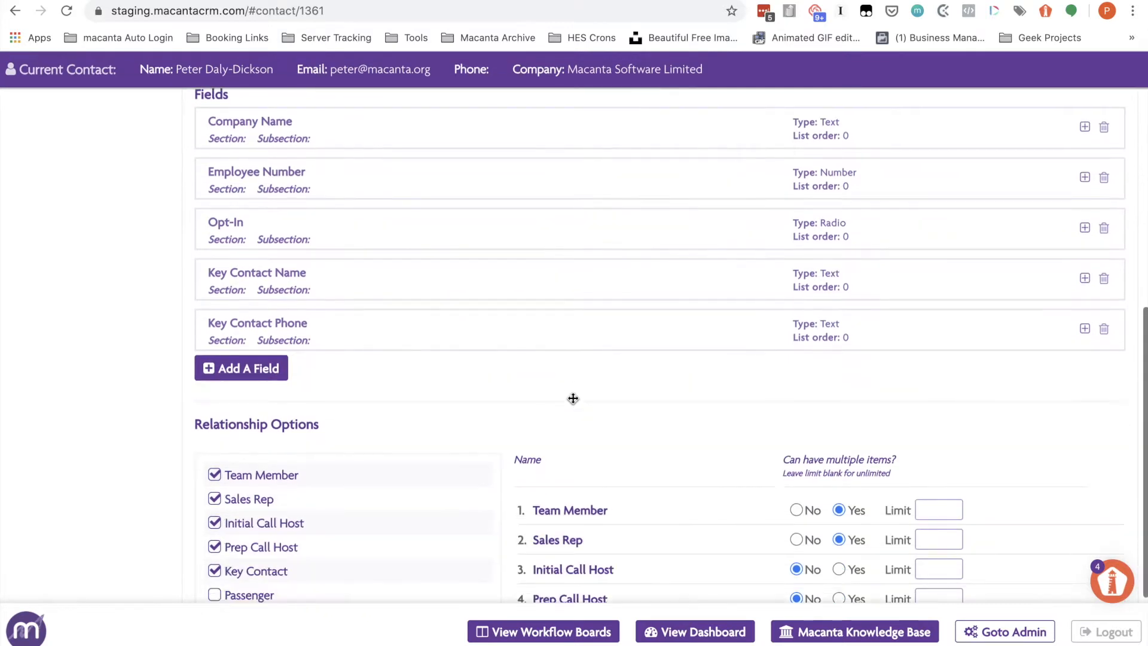
{"action": "left_click", "coordinate": [251, 368]}
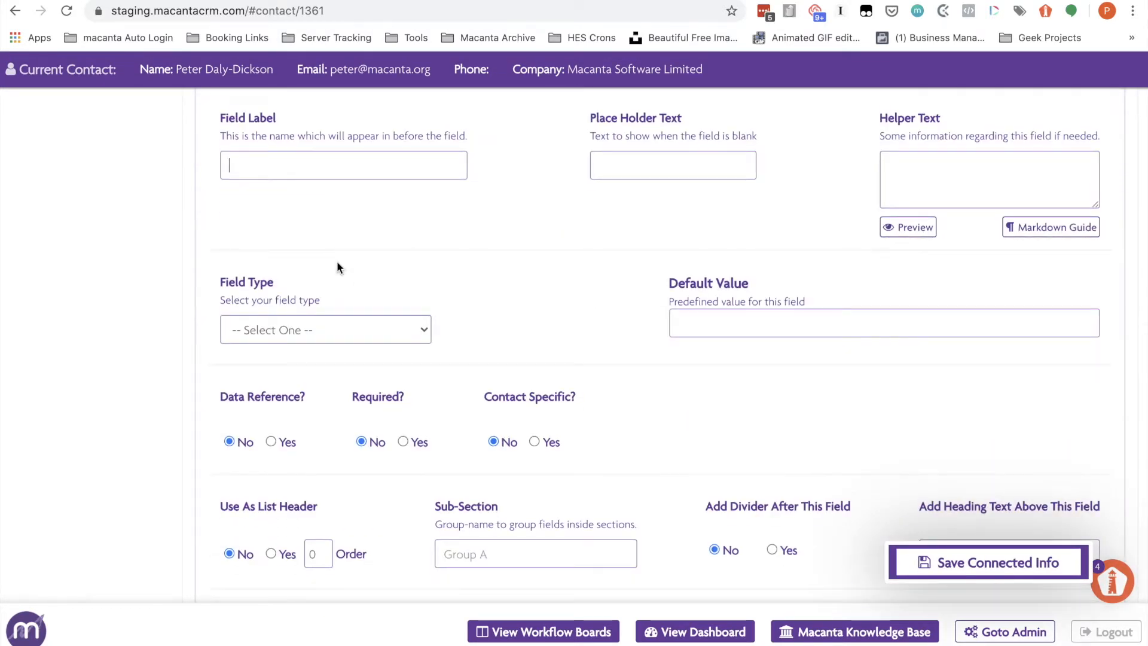
{"action": "type", "text": "Frem Name"}
{"action": "key", "text": "super+a"}
{"action": "key", "text": "super+c"}
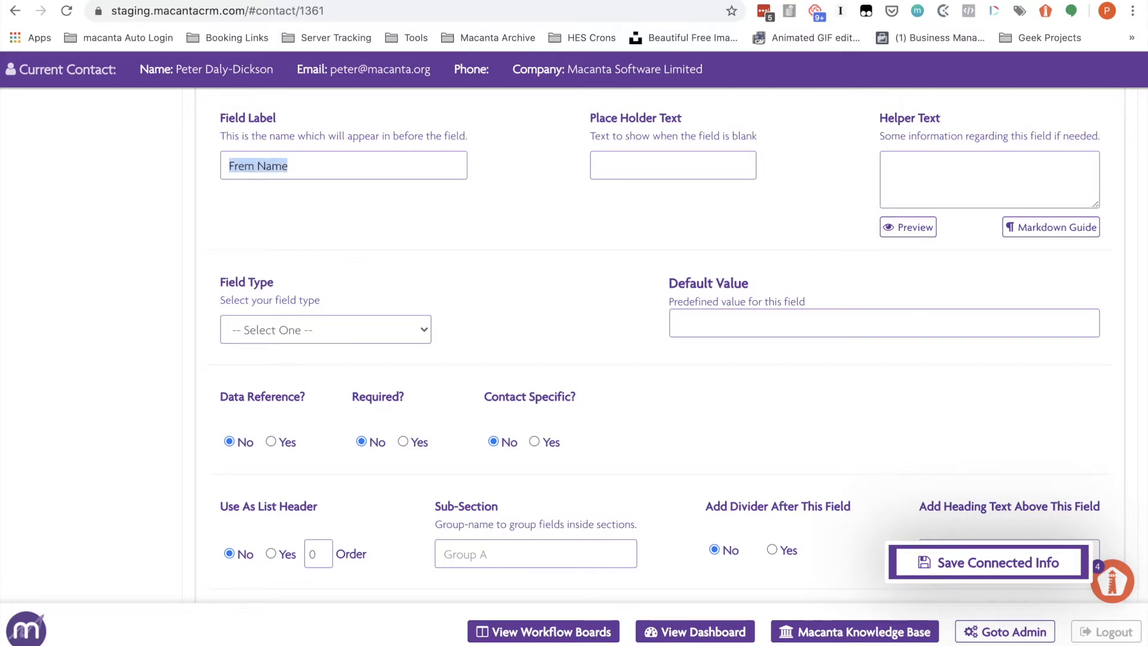
{"action": "left_click", "coordinate": [646, 172]}
{"action": "key", "text": "super+v"}
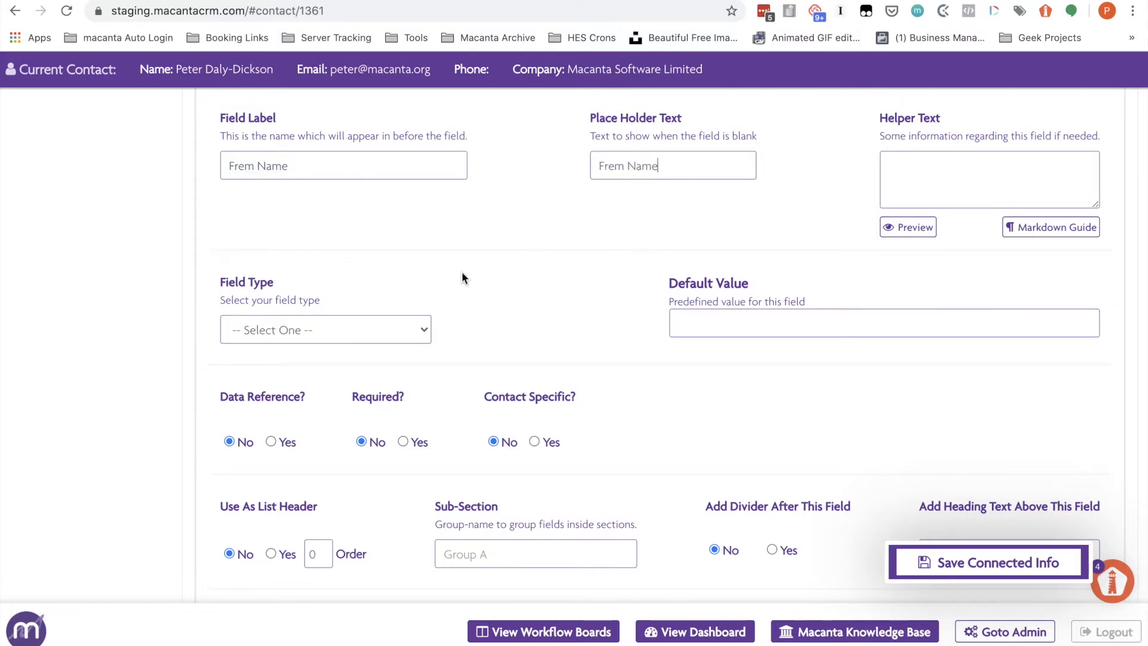
{"action": "left_click", "coordinate": [355, 339]}
{"action": "left_click", "coordinate": [282, 366]}
Add another field to the Companies connected information and label it "From Address".
{"action": "scroll", "coordinate": [542, 357], "scroll_direction": "down", "scroll_amount": 4}
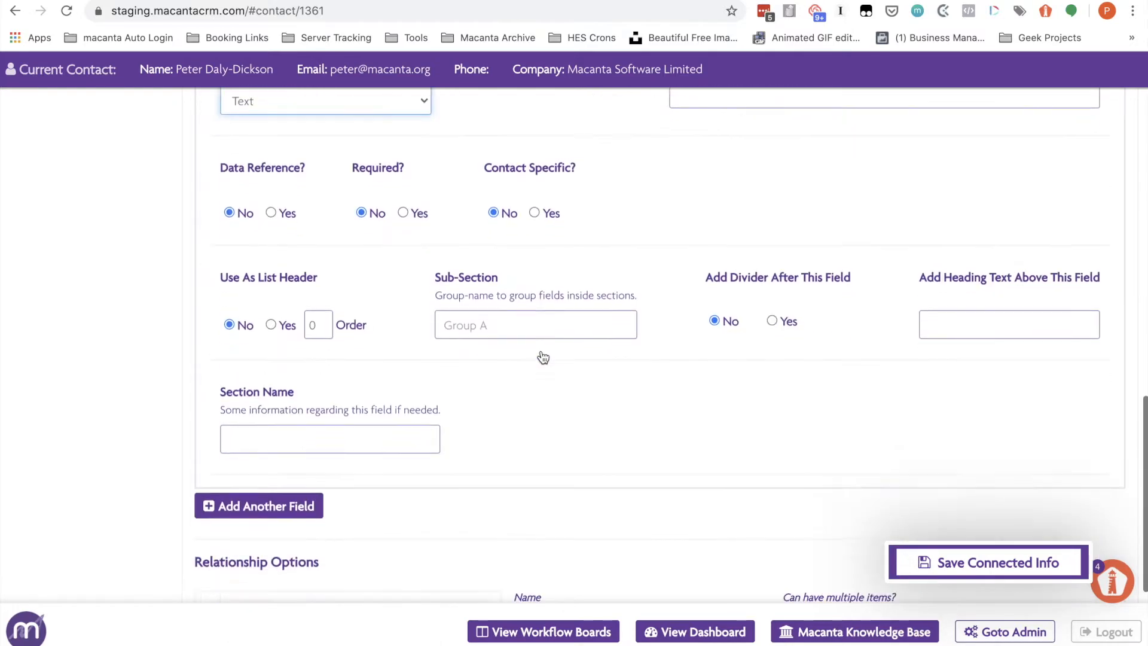
{"action": "left_click", "coordinate": [262, 496]}
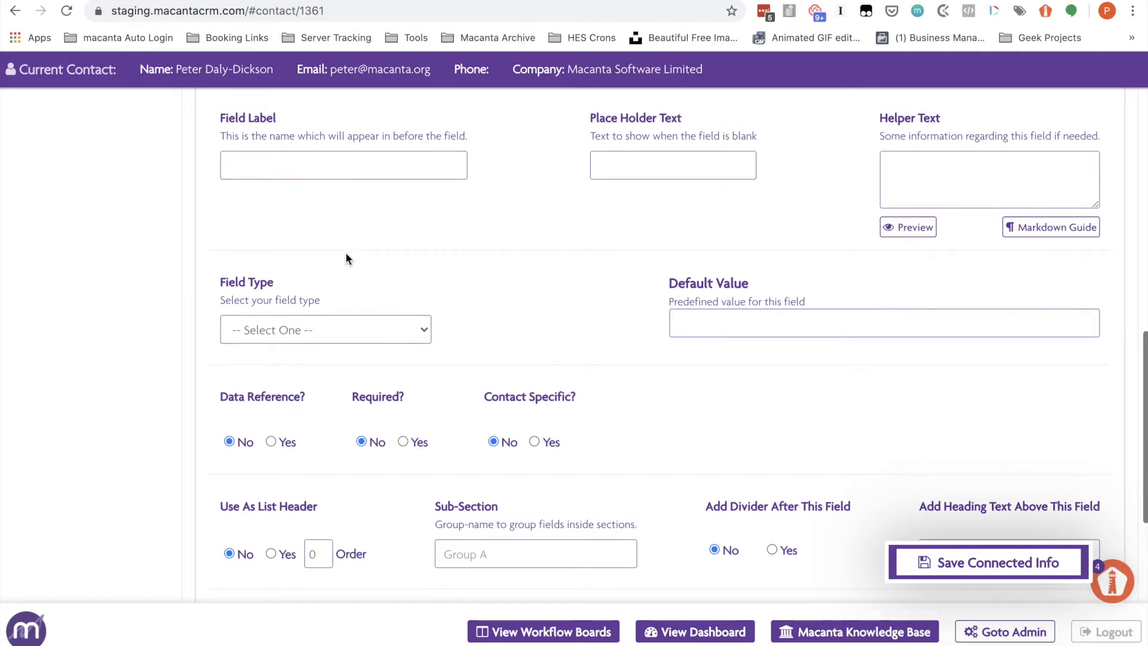
{"action": "type", "text": "Frem Email"}
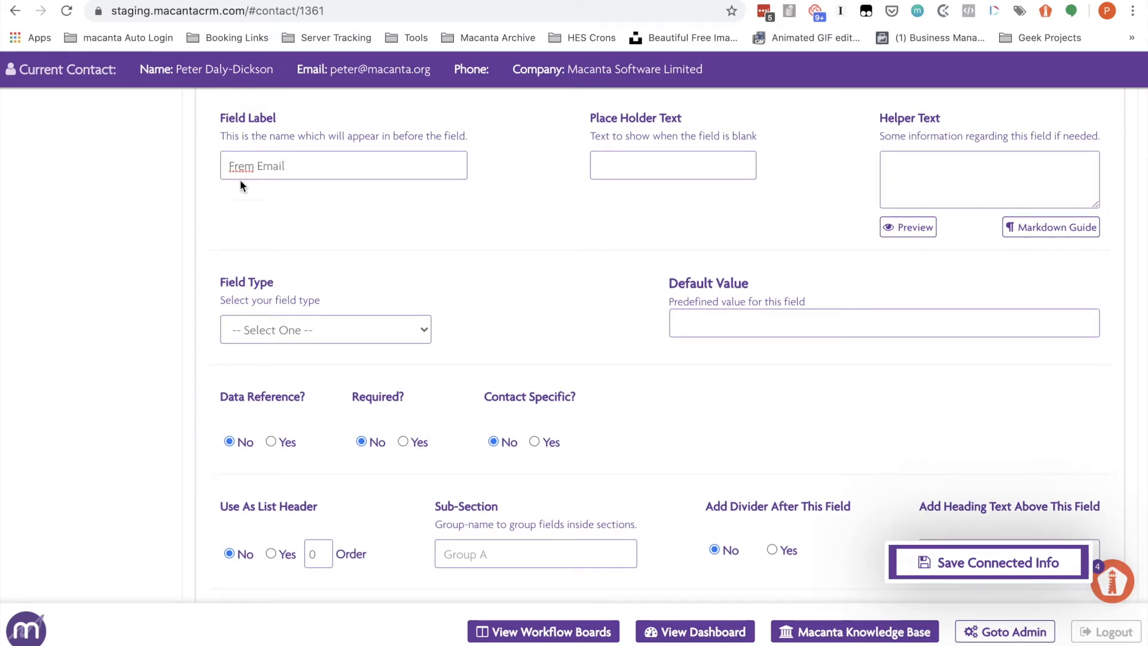
{"action": "left_click_drag", "start_coordinate": [286, 167], "coordinate": [207, 174]}
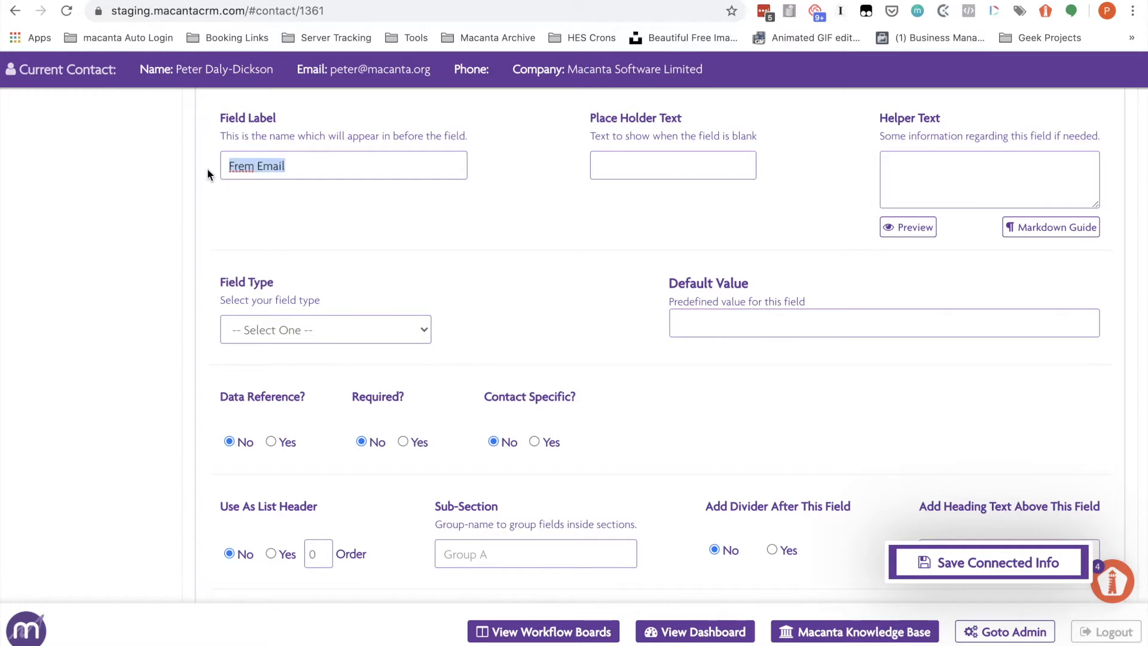
{"action": "type", "text": "Fr"}
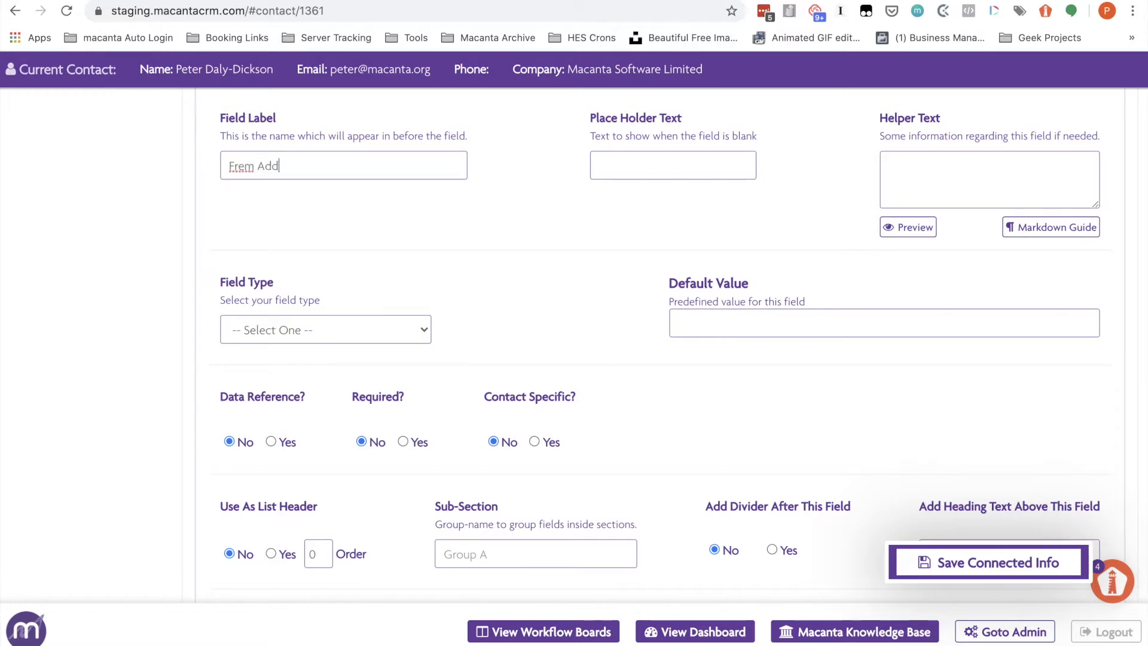
{"action": "double_click", "coordinate": [241, 166]}
{"action": "type", "text": "From"}
{"action": "key", "text": "ctrl+a"}
{"action": "key", "text": "ctrl+c"}
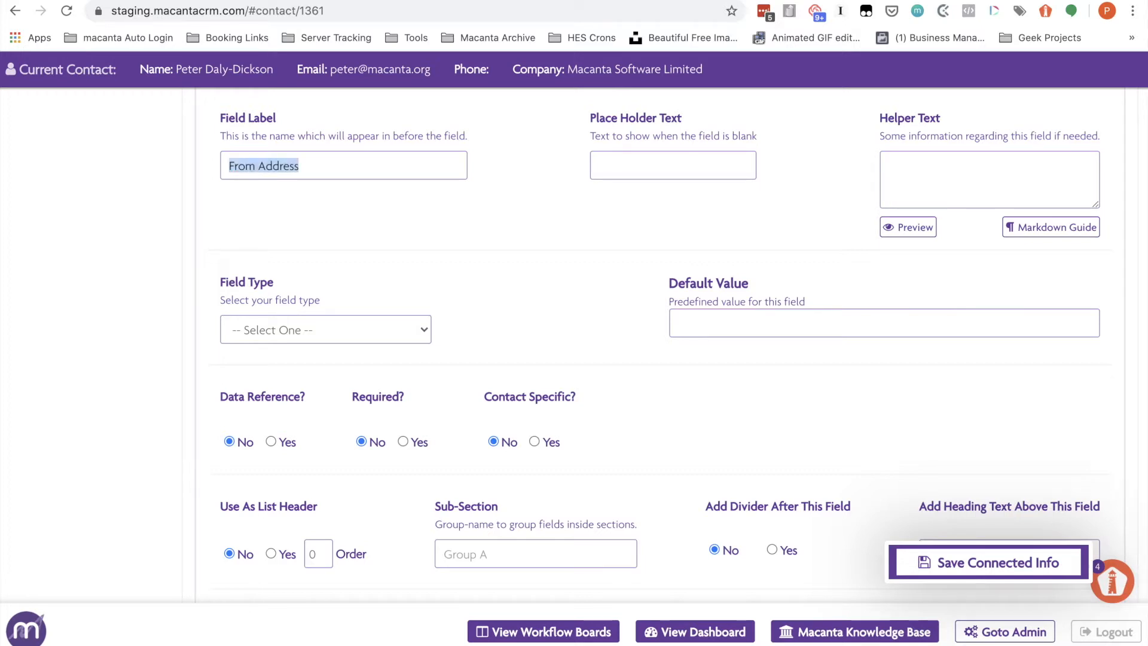
Give the From Address field the placeholder text "From Address" and set its field type to Text.
{"action": "left_click", "coordinate": [618, 163]}
{"action": "key", "text": "ctrl+v"}
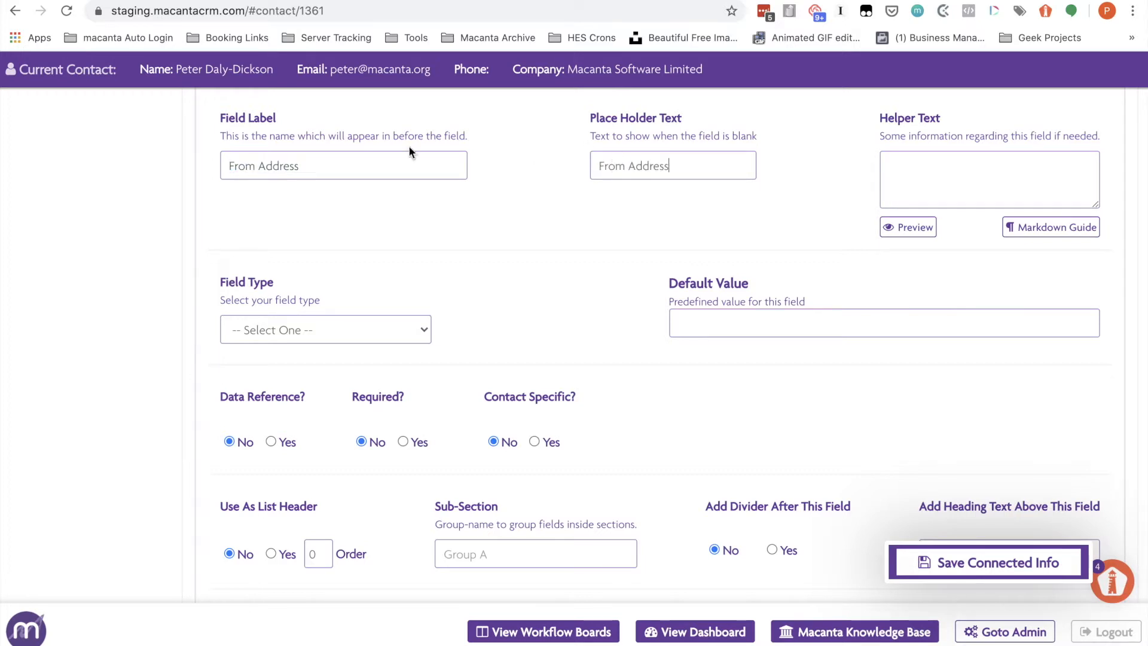
{"action": "left_click", "coordinate": [323, 331]}
{"action": "left_click", "coordinate": [303, 366]}
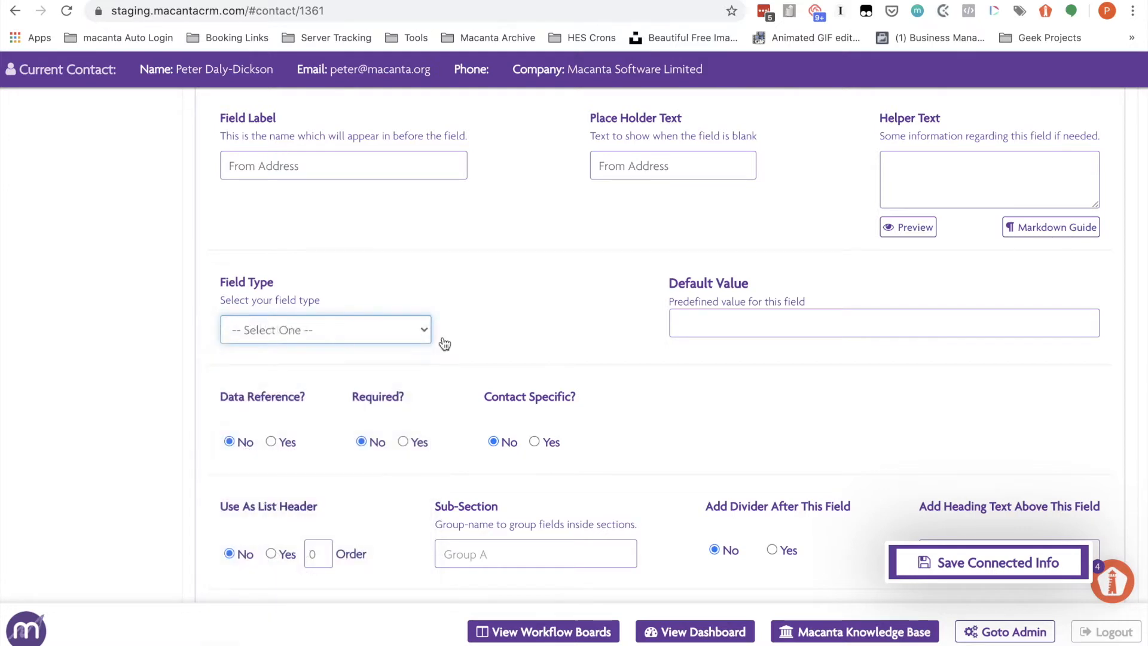
Save the Companies connected information with its two added fields.
{"action": "scroll", "coordinate": [500, 340], "scroll_direction": "down", "scroll_amount": 5}
{"action": "scroll", "coordinate": [497, 342], "scroll_direction": "down", "scroll_amount": 1}
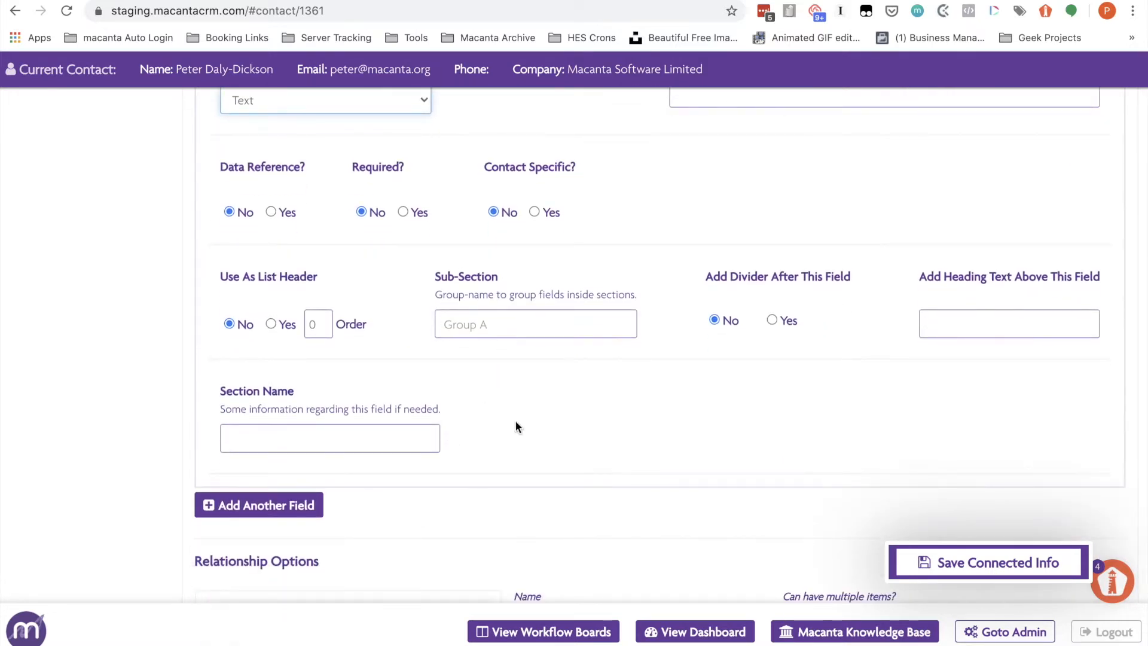
{"action": "scroll", "coordinate": [515, 420], "scroll_direction": "down", "scroll_amount": 2}
{"action": "left_click", "coordinate": [953, 570]}
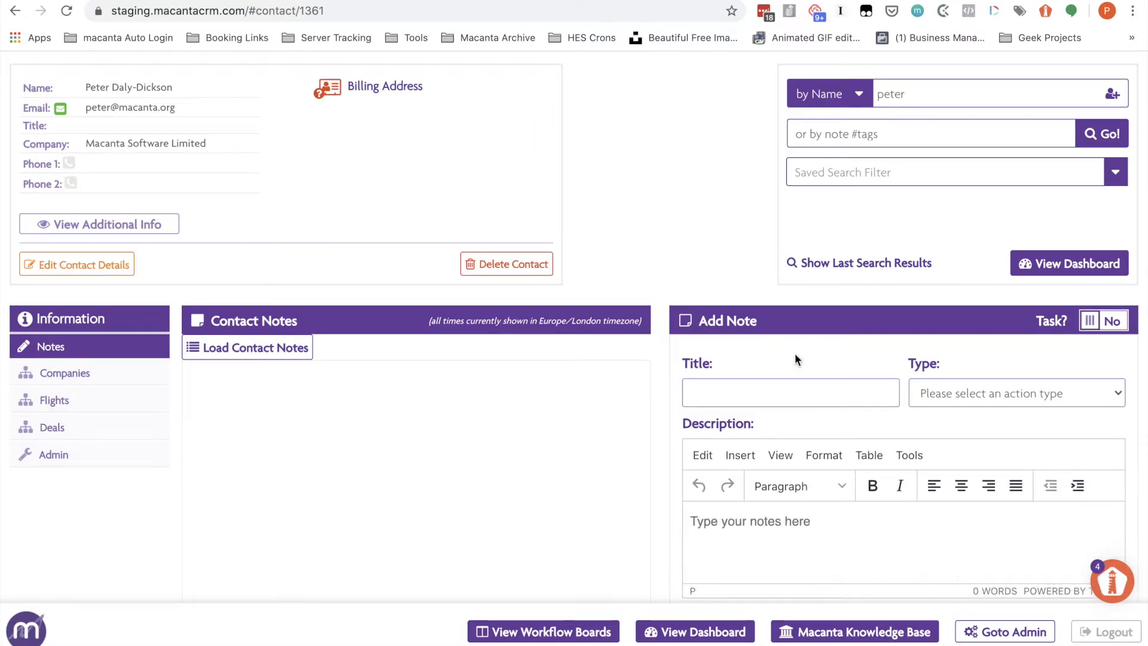
Check the labels of the newly added fields in the contact's Companies information details.
{"action": "left_click", "coordinate": [79, 372]}
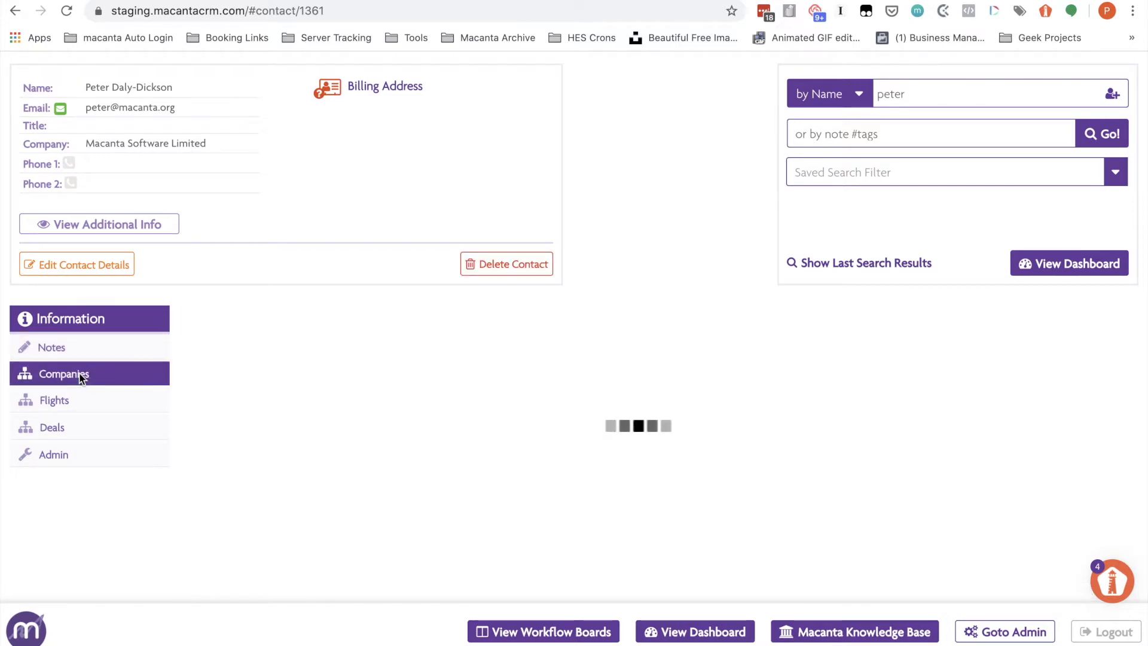
{"action": "scroll", "coordinate": [627, 399], "scroll_direction": "down", "scroll_amount": 10}
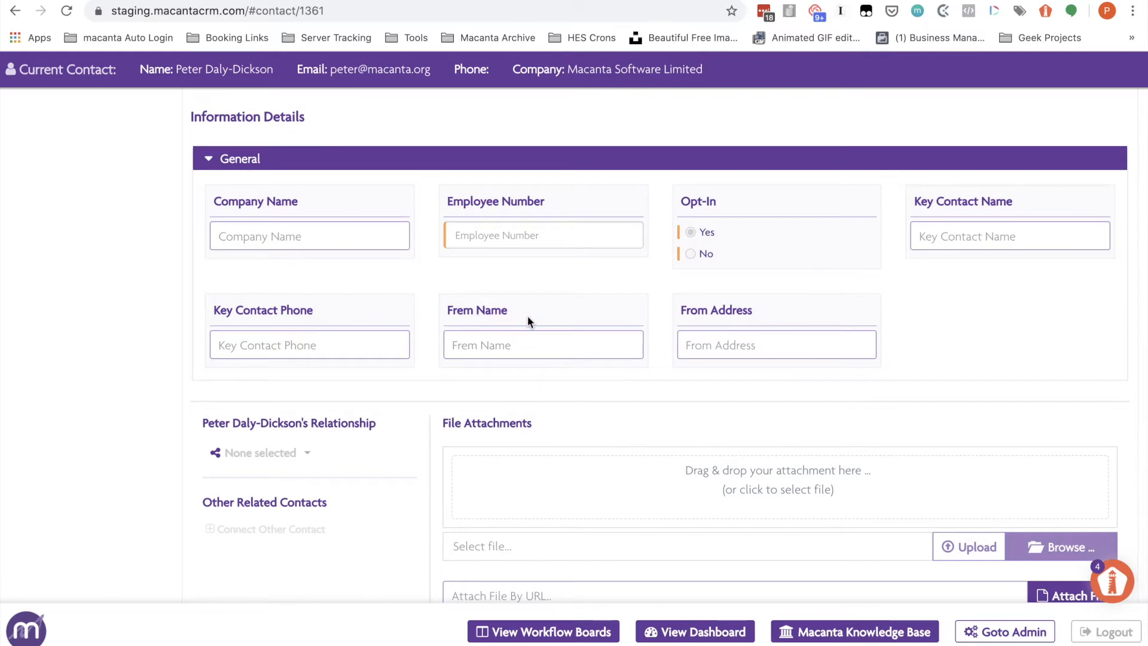
{"action": "scroll", "coordinate": [267, 244], "scroll_direction": "up", "scroll_amount": 6}
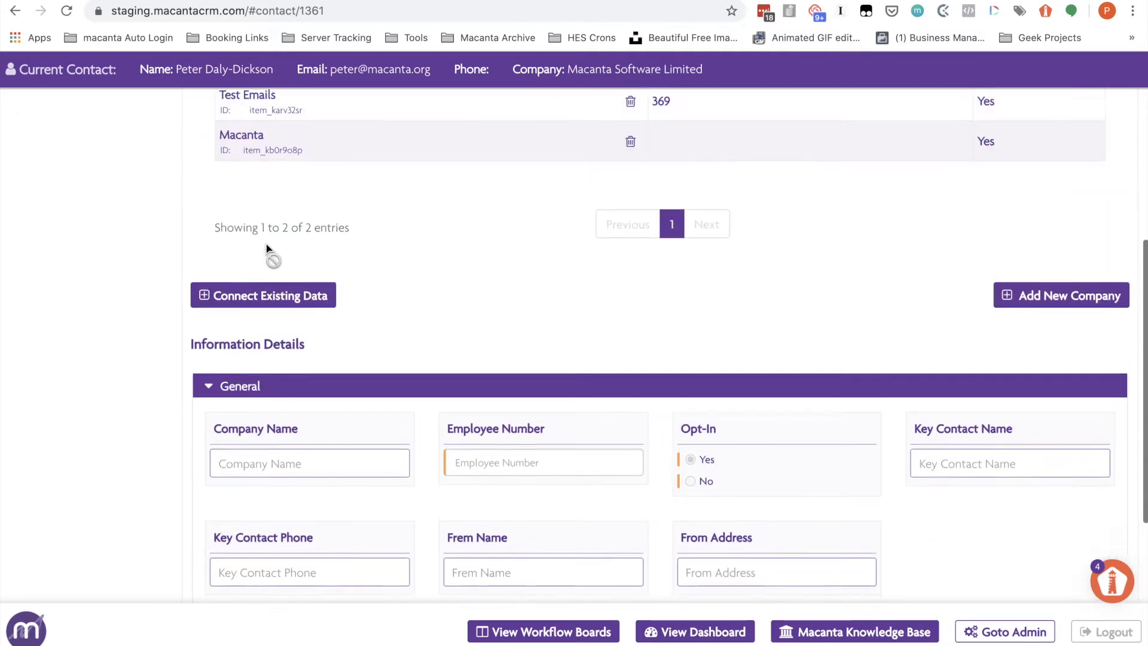
Correct the "Frem Name" field's label and placeholder to "From Name" in the Companies connected information and save it.
{"action": "left_click", "coordinate": [95, 177]}
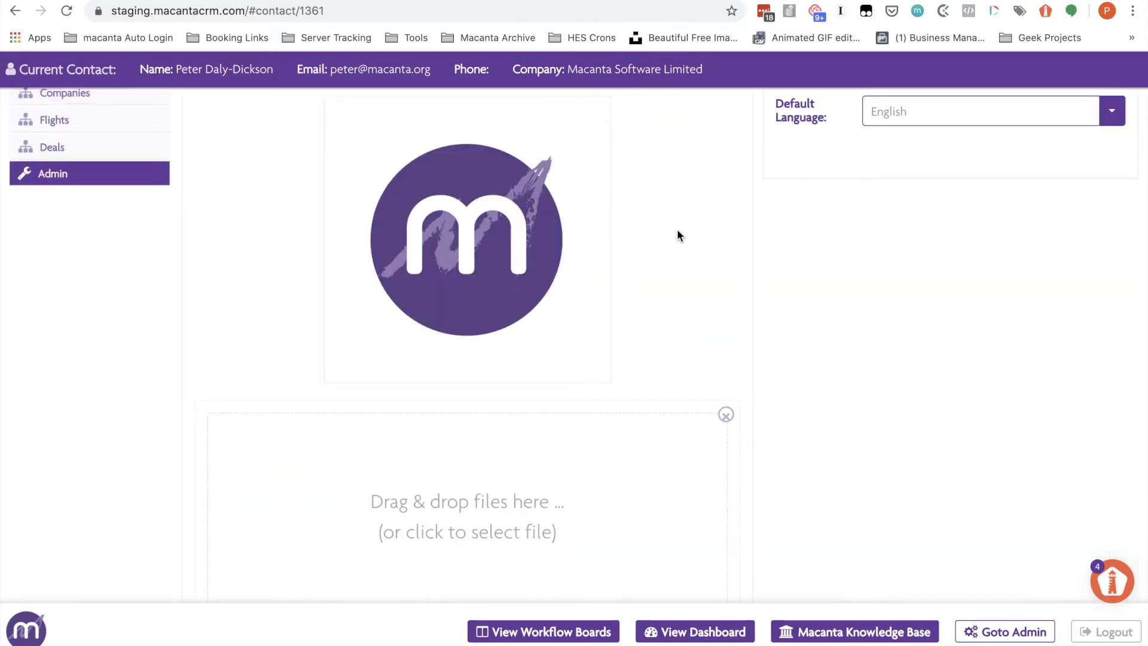
{"action": "left_click", "coordinate": [877, 276]}
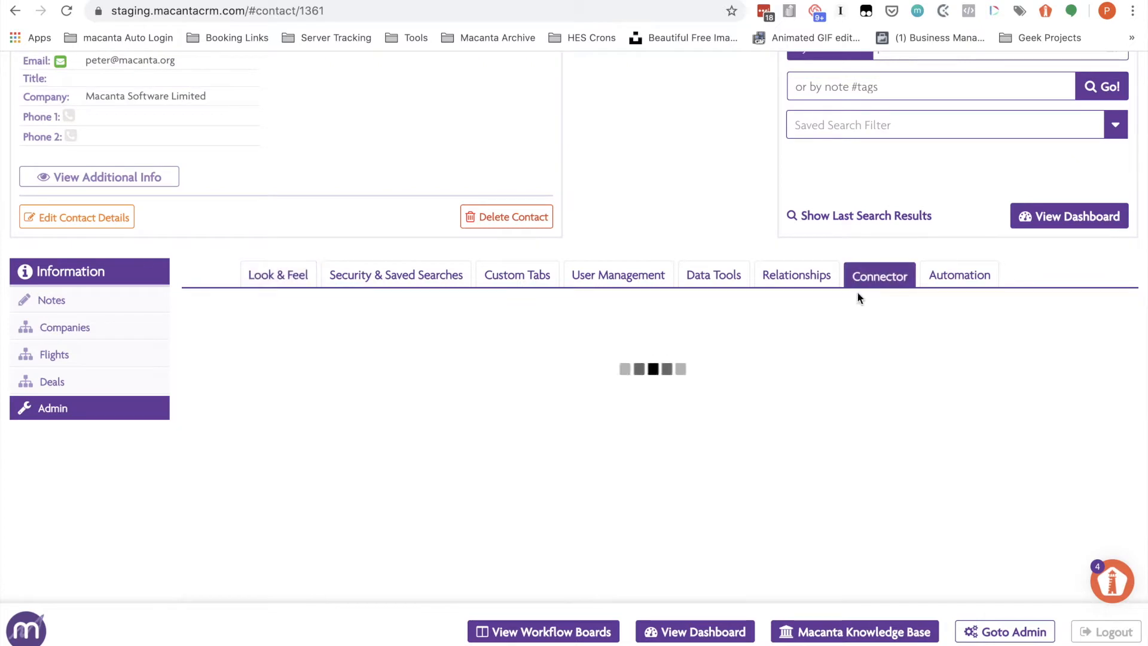
{"action": "scroll", "coordinate": [720, 454], "scroll_direction": "down", "scroll_amount": 5}
{"action": "scroll", "coordinate": [720, 457], "scroll_direction": "down", "scroll_amount": 3}
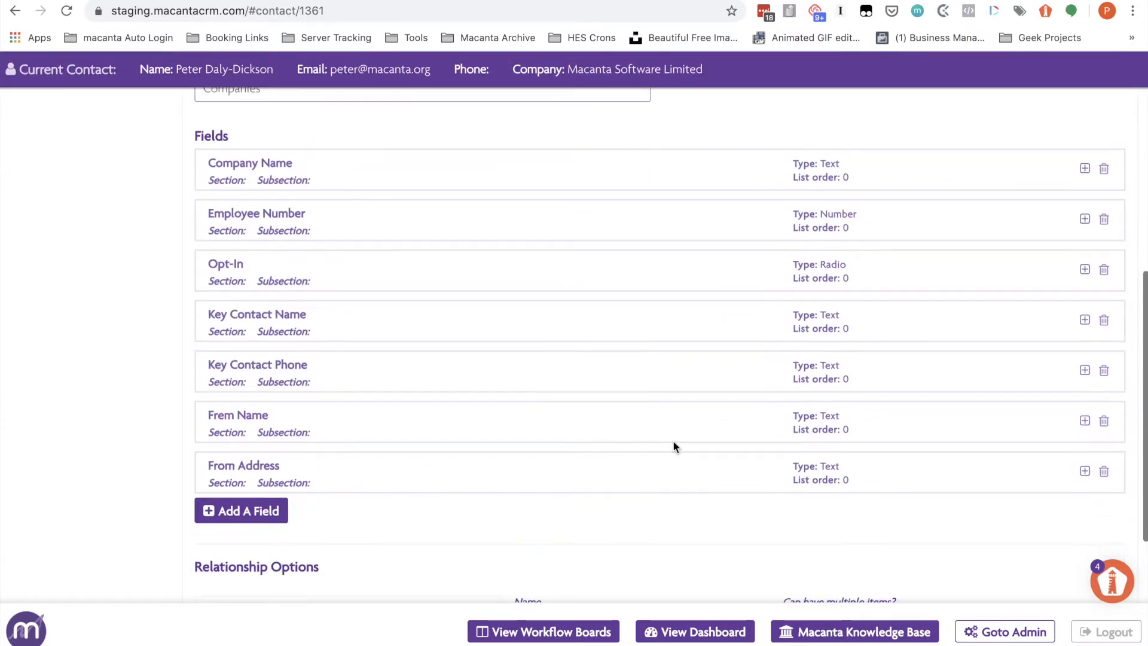
{"action": "left_click", "coordinate": [563, 422]}
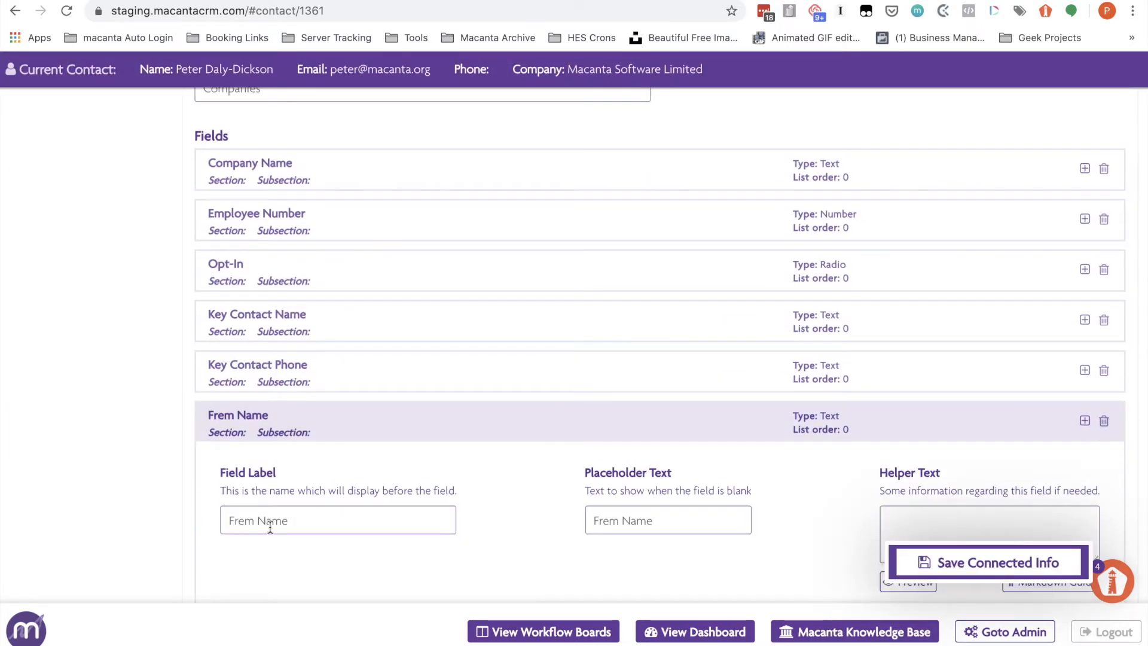
{"action": "left_click", "coordinate": [243, 520]}
{"action": "key", "text": "BackSpace"}
{"action": "type", "text": "o"}
{"action": "left_click", "coordinate": [981, 574]}
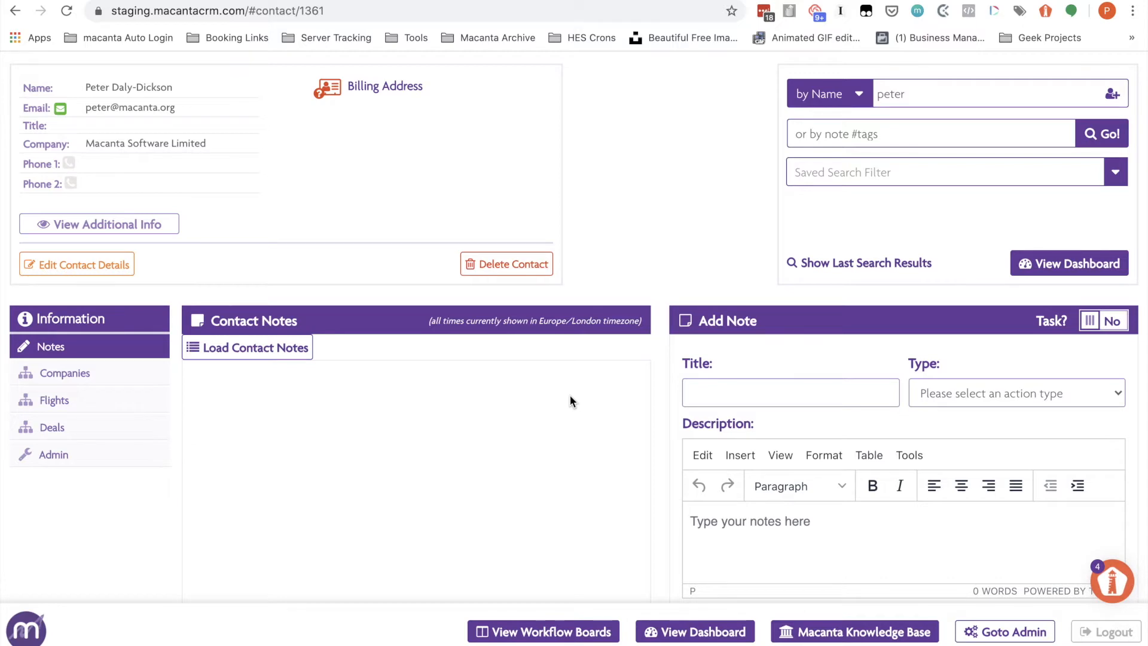
Open the contact's Test Emails company record and review its From Name and From Address fields and relationships.
{"action": "left_click", "coordinate": [81, 374]}
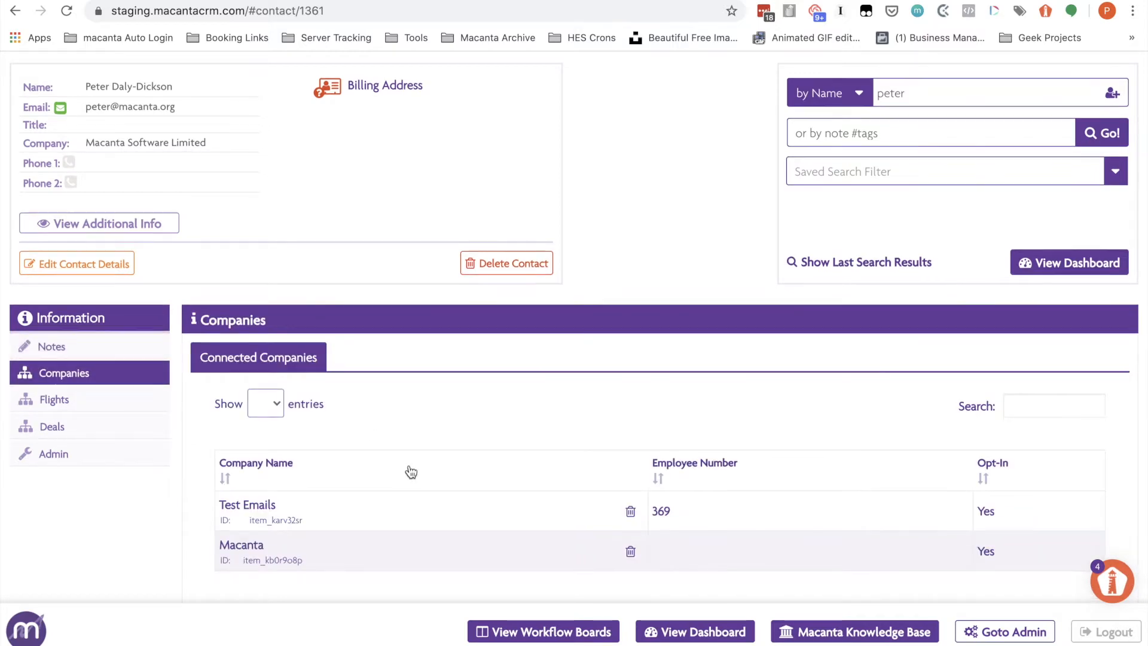
{"action": "scroll", "coordinate": [410, 468], "scroll_direction": "down", "scroll_amount": 7}
{"action": "scroll", "coordinate": [409, 467], "scroll_direction": "up", "scroll_amount": 2}
{"action": "scroll", "coordinate": [409, 465], "scroll_direction": "up", "scroll_amount": 2}
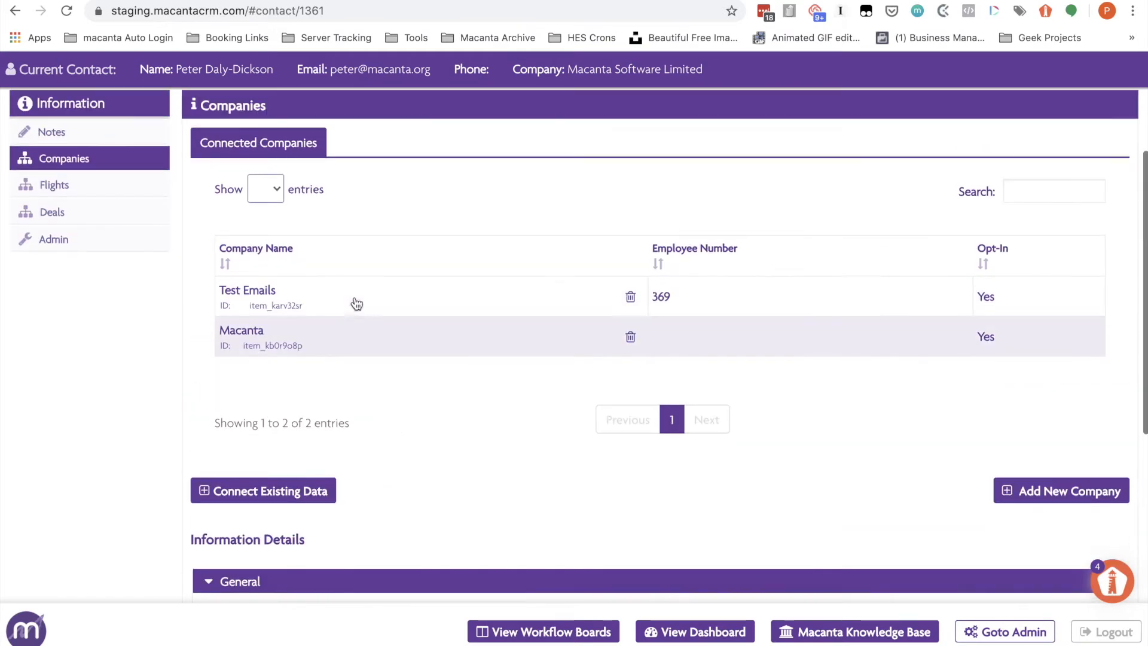
{"action": "left_click", "coordinate": [336, 297]}
{"action": "scroll", "coordinate": [337, 290], "scroll_direction": "down", "scroll_amount": 3}
{"action": "scroll", "coordinate": [337, 289], "scroll_direction": "down", "scroll_amount": 7}
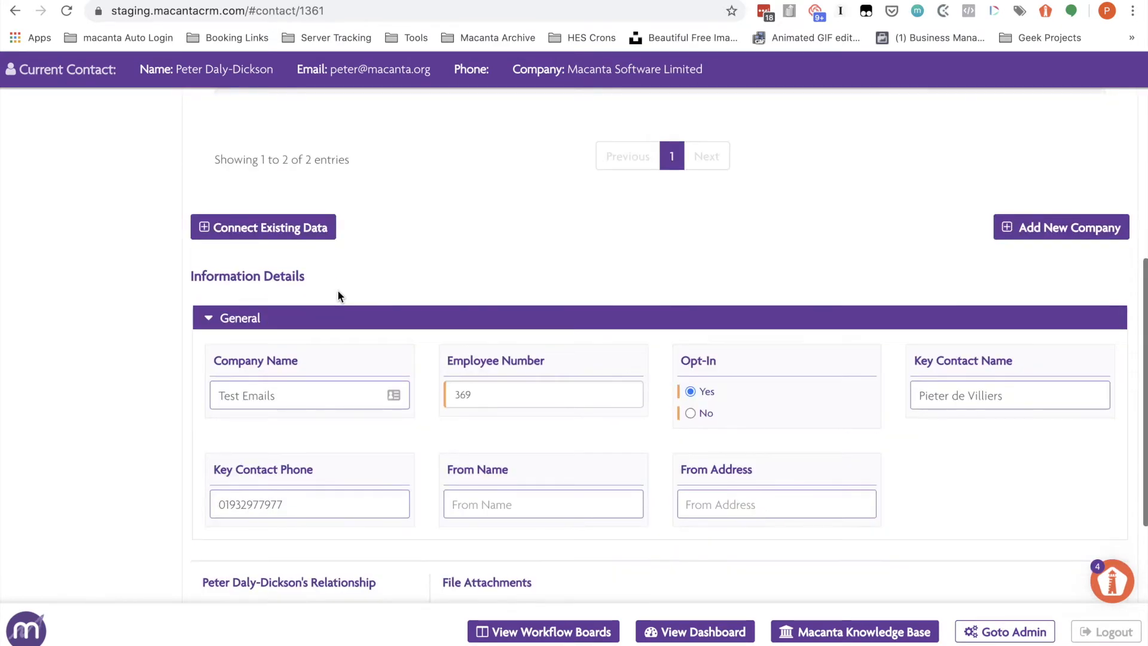
Return to the CD Automation System in the admin settings.
{"action": "scroll", "coordinate": [337, 290], "scroll_direction": "up", "scroll_amount": 8}
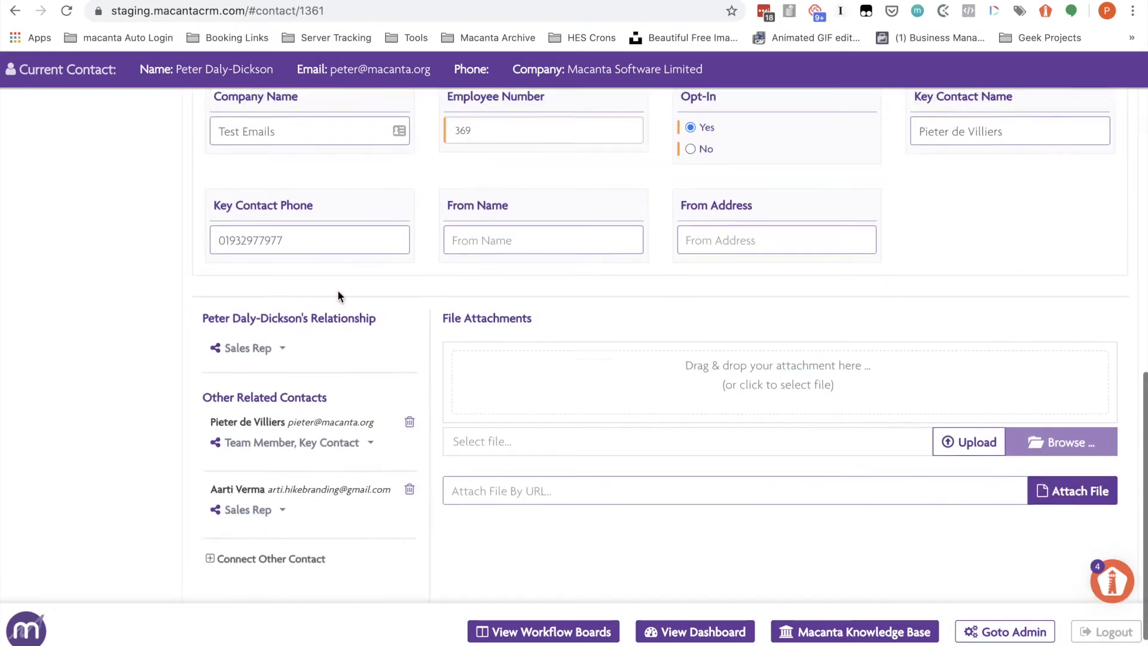
{"action": "scroll", "coordinate": [337, 297], "scroll_direction": "up", "scroll_amount": 4}
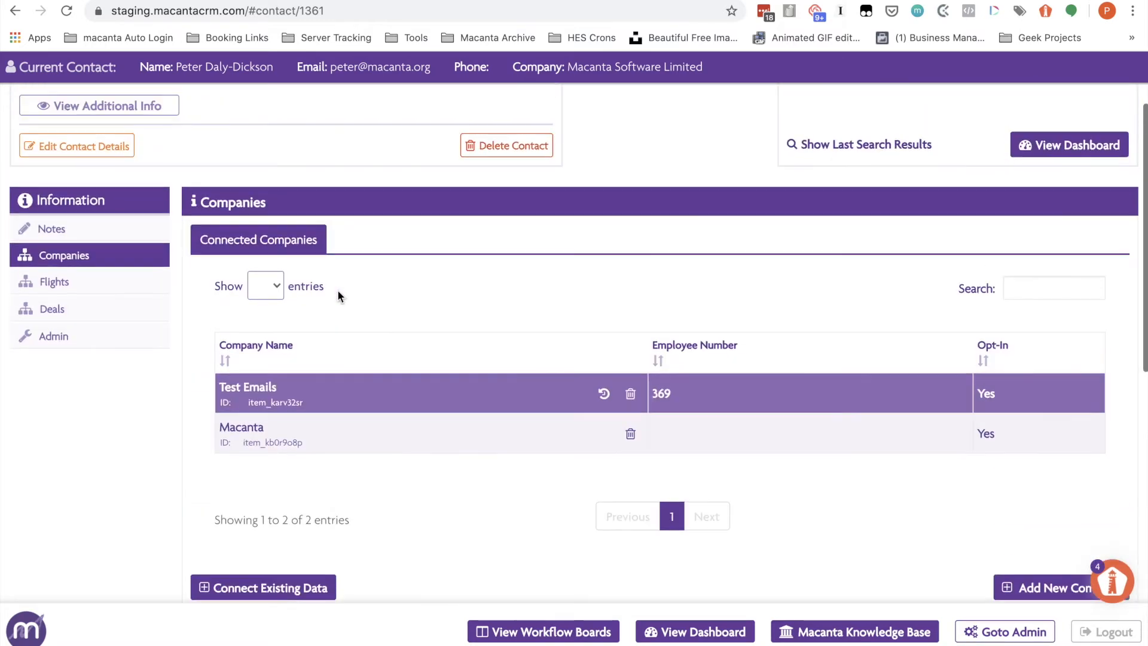
{"action": "left_click", "coordinate": [70, 353]}
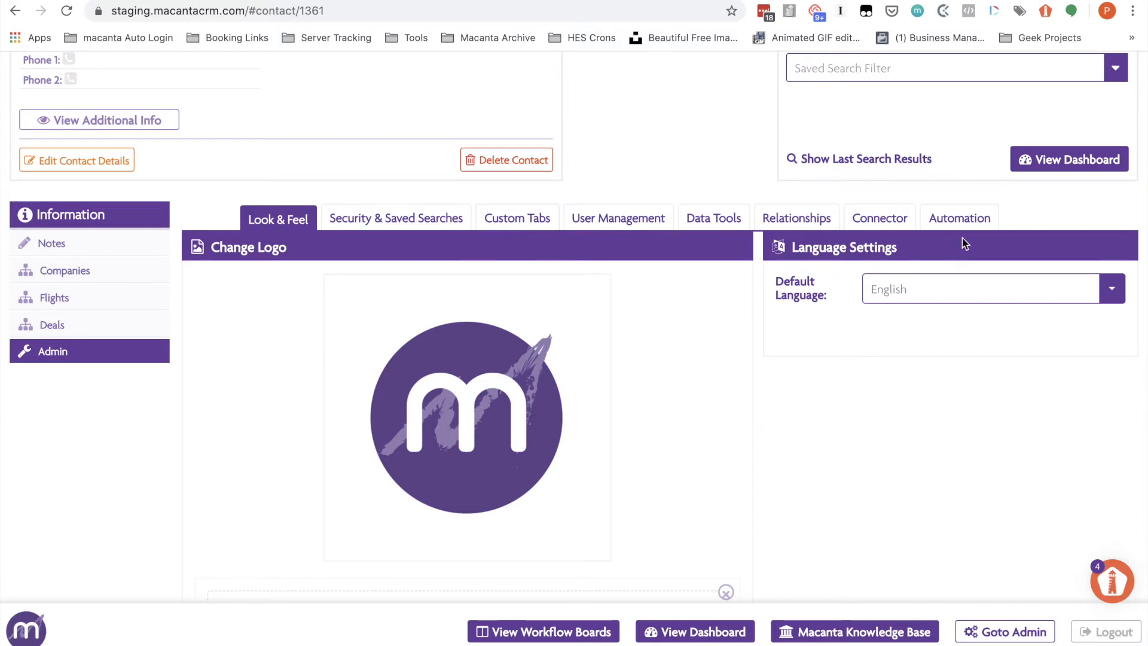
{"action": "left_click", "coordinate": [952, 214]}
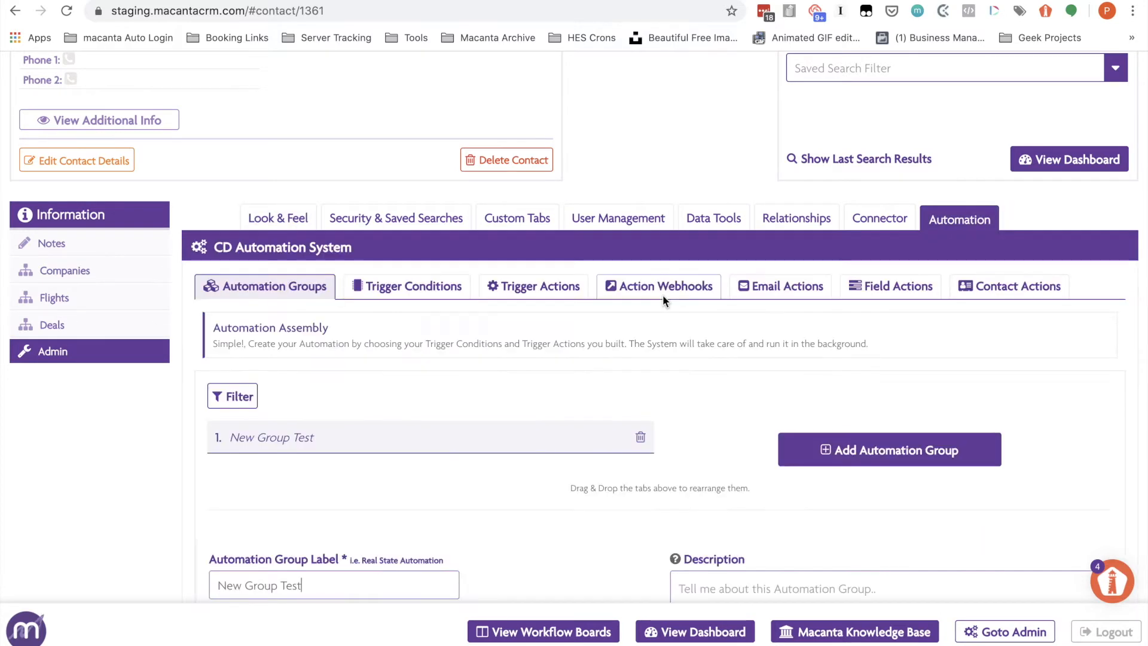
Add a trigger action labelled "Set Email Defaults" with Companies as its connected data.
{"action": "left_click", "coordinate": [527, 292]}
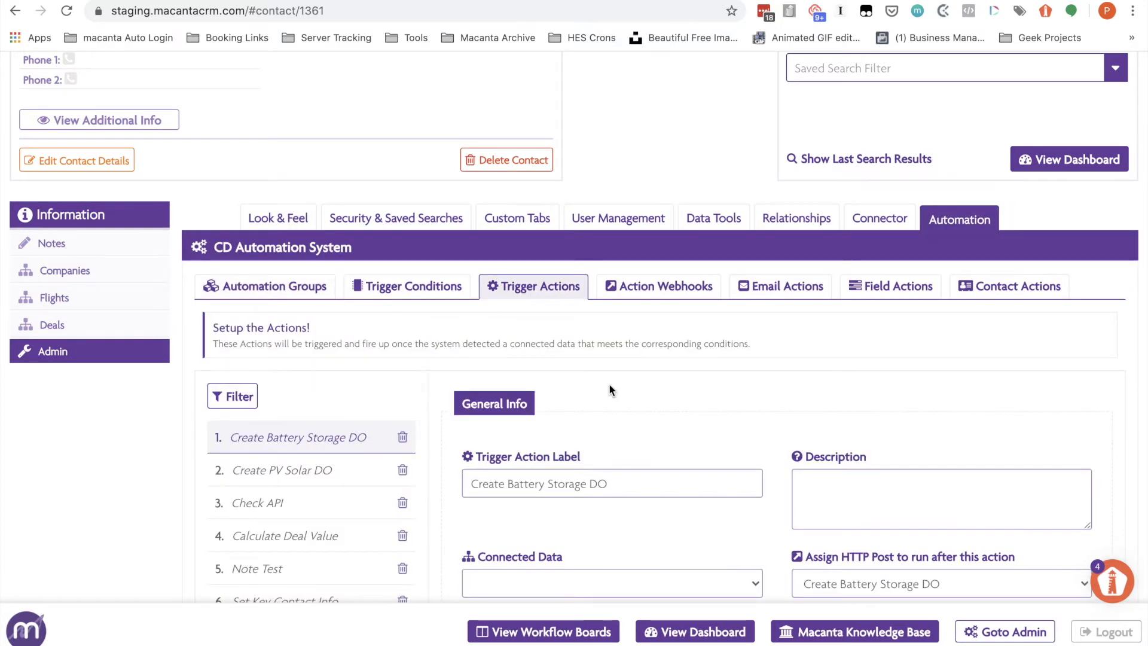
{"action": "scroll", "coordinate": [611, 387], "scroll_direction": "down", "scroll_amount": 4}
{"action": "left_click", "coordinate": [303, 458]}
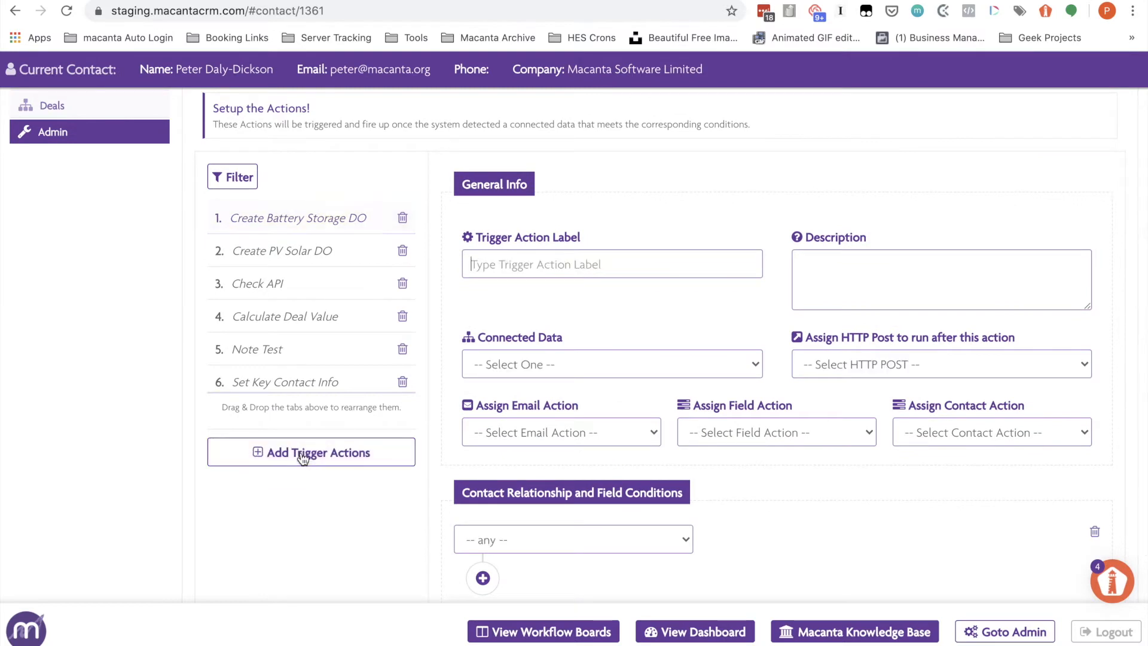
{"action": "type", "text": "Set"}
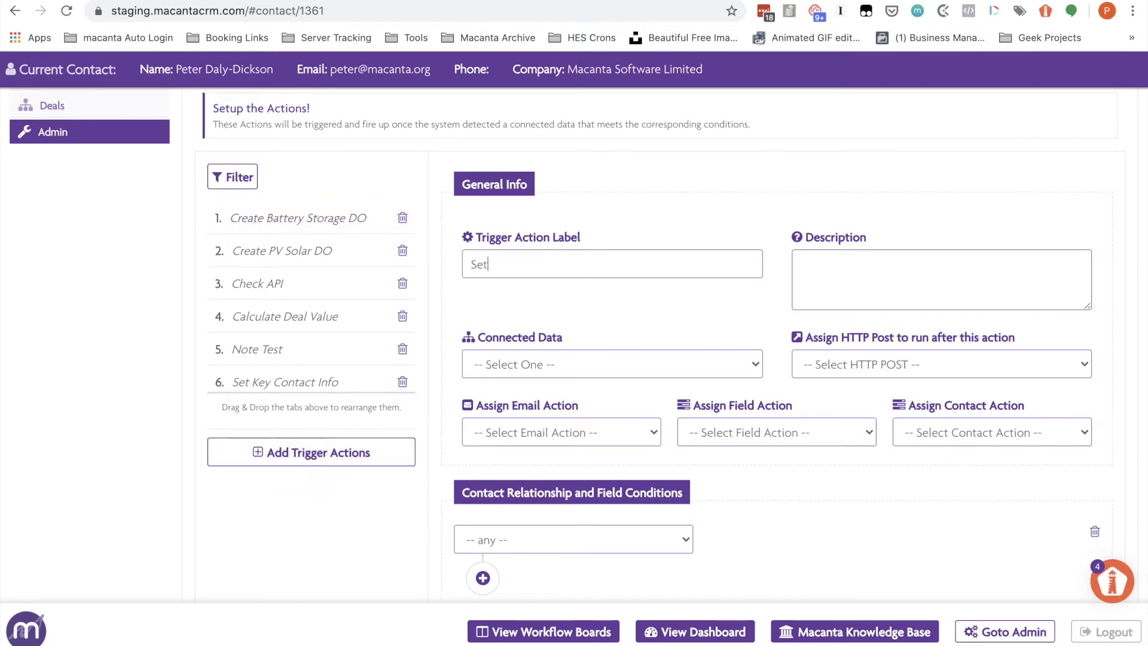
{"action": "type", "text": " Email Defaults"}
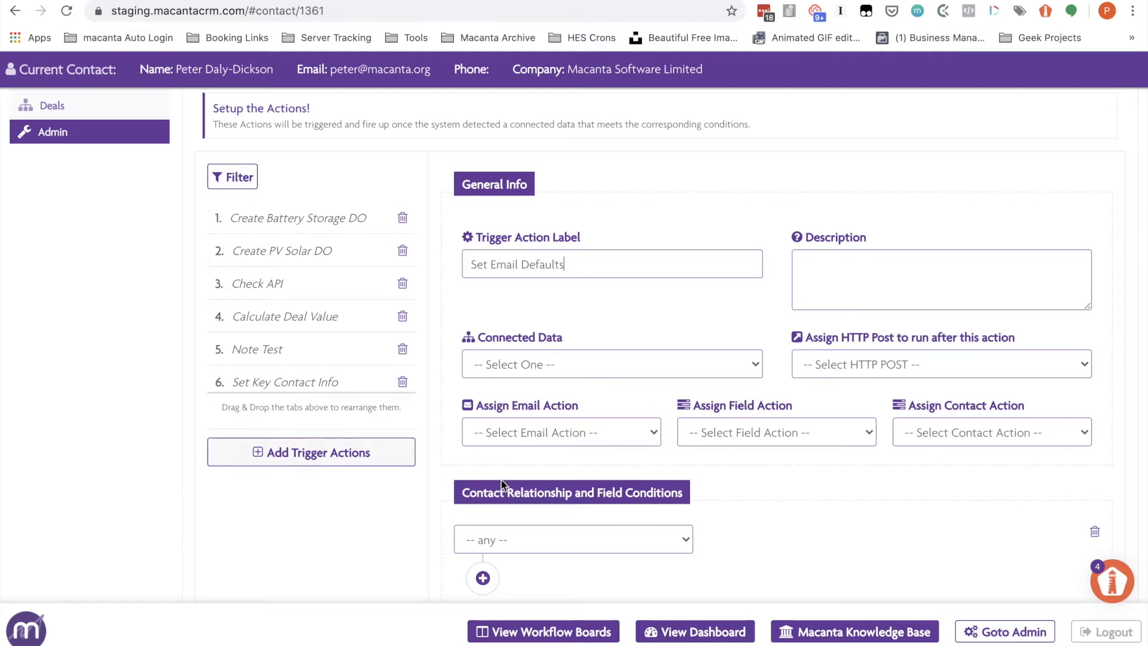
{"action": "scroll", "coordinate": [602, 398], "scroll_direction": "down", "scroll_amount": 2}
{"action": "left_click", "coordinate": [587, 250]}
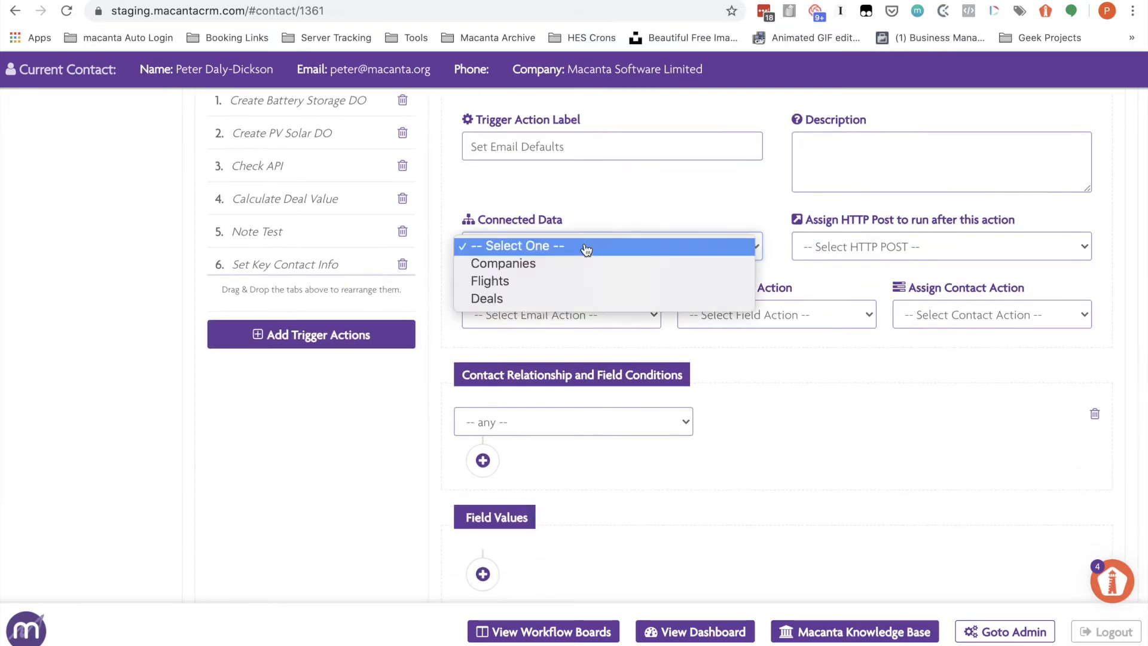
{"action": "left_click", "coordinate": [556, 264]}
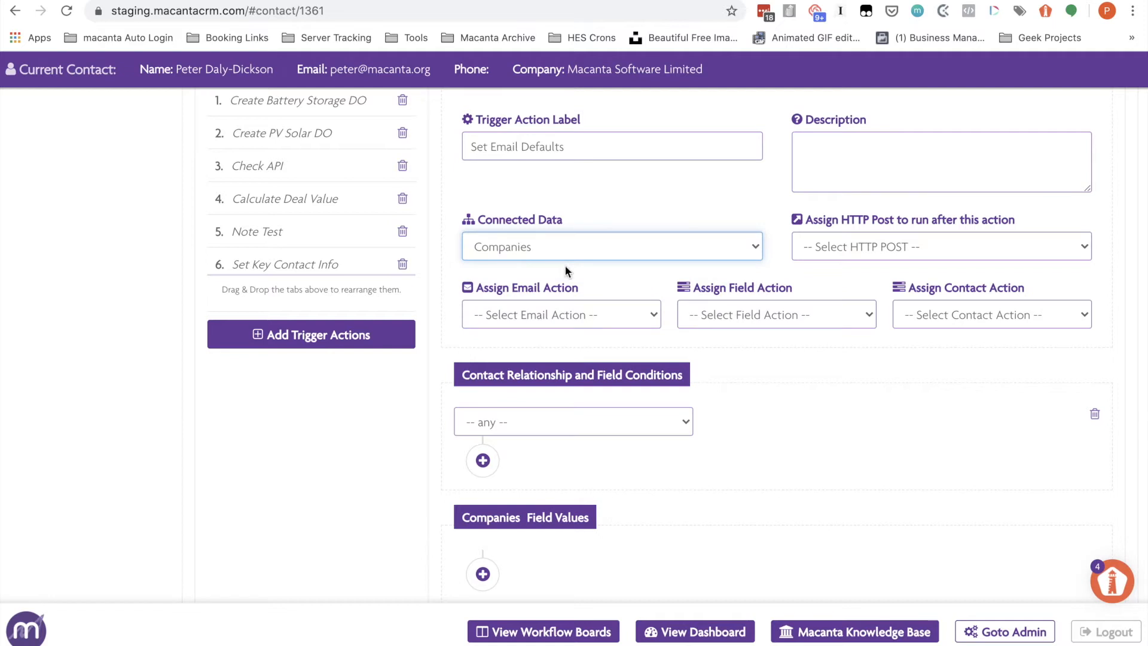
Set the trigger action's contact relationship condition to Sales Rep.
{"action": "scroll", "coordinate": [785, 392], "scroll_direction": "down", "scroll_amount": 2}
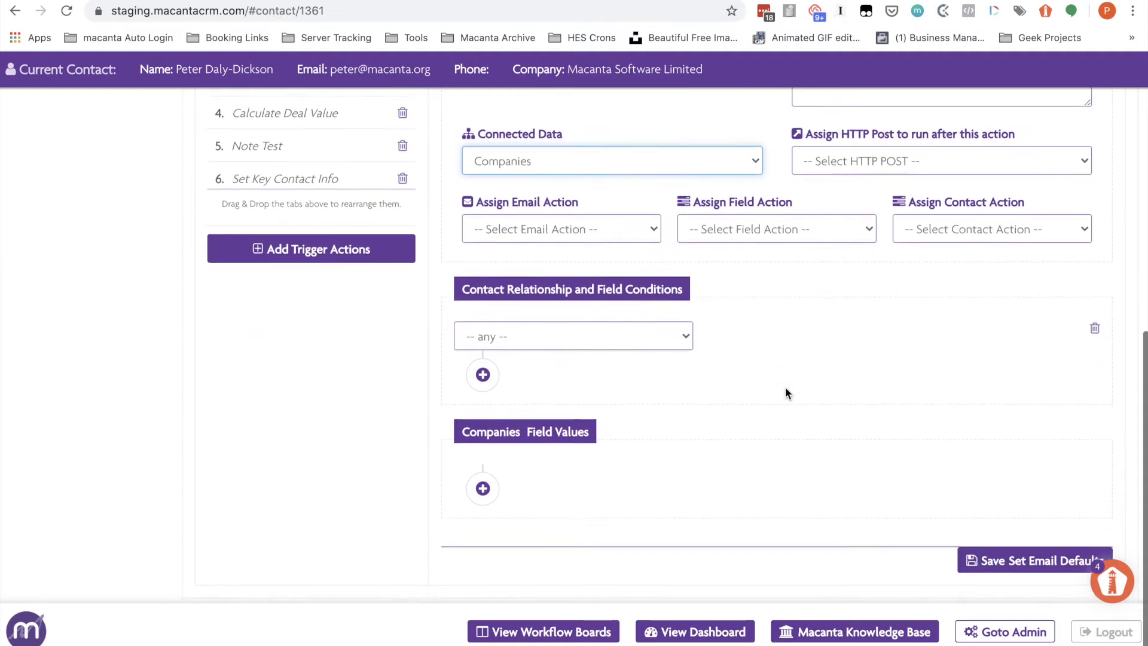
{"action": "left_click", "coordinate": [636, 322]}
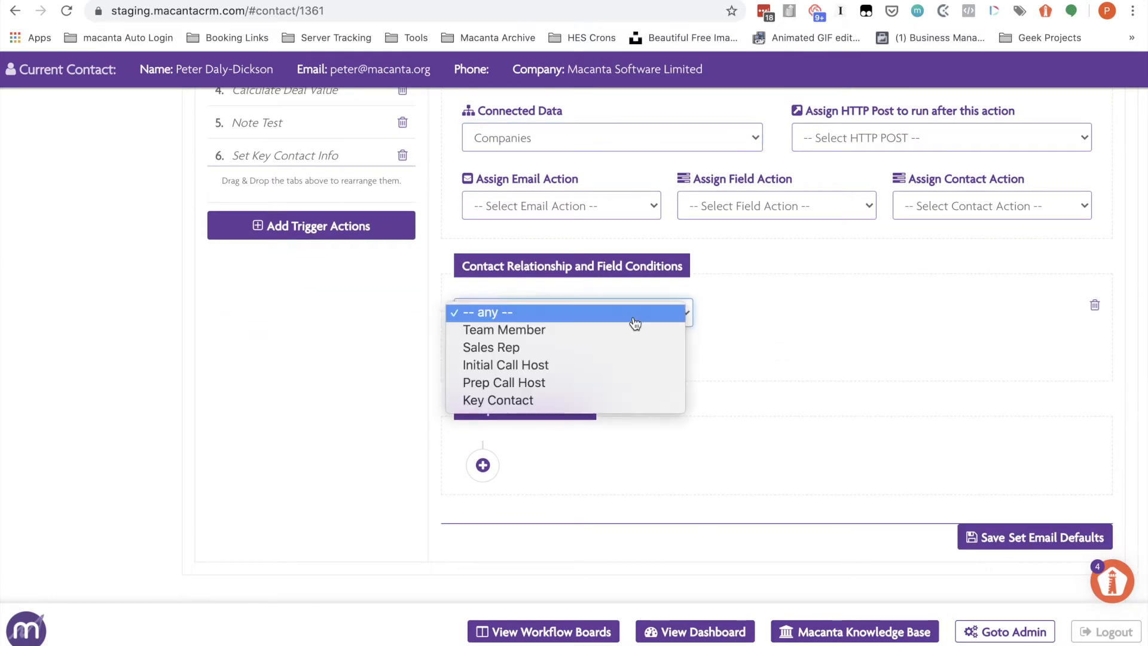
{"action": "left_click", "coordinate": [514, 348]}
Add From Name (CD field) and From Address (CD field) to the trigger action's Companies field values.
{"action": "scroll", "coordinate": [734, 355], "scroll_direction": "down", "scroll_amount": 1}
{"action": "left_click", "coordinate": [483, 448]}
{"action": "left_click", "coordinate": [530, 462]}
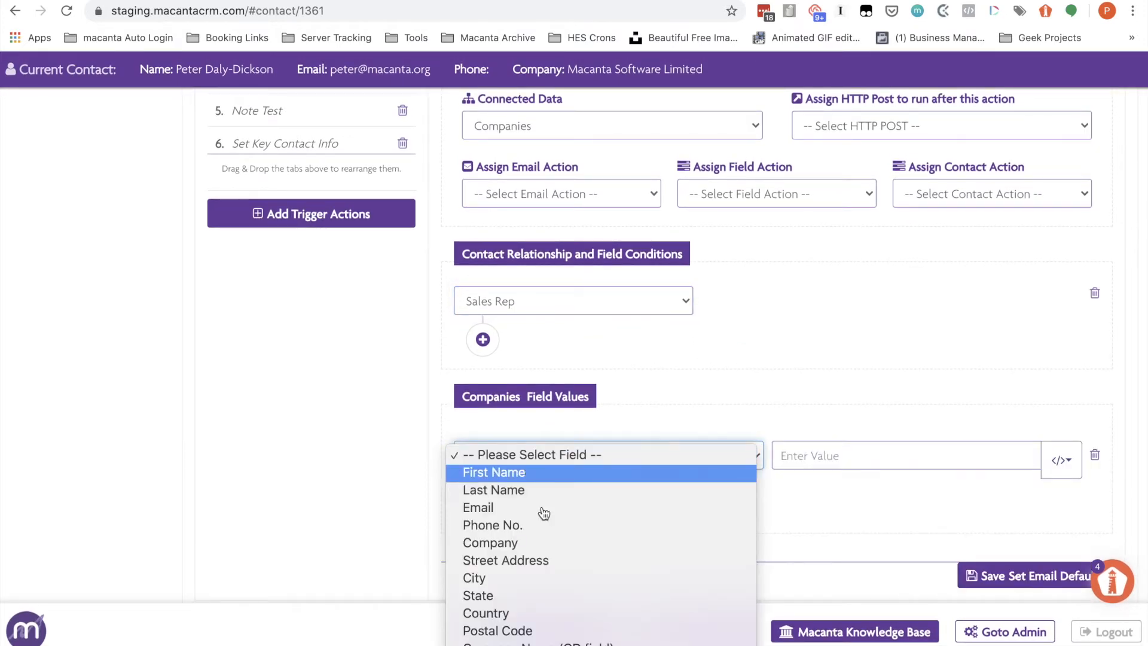
{"action": "scroll", "coordinate": [550, 541], "scroll_direction": "down", "scroll_amount": 3}
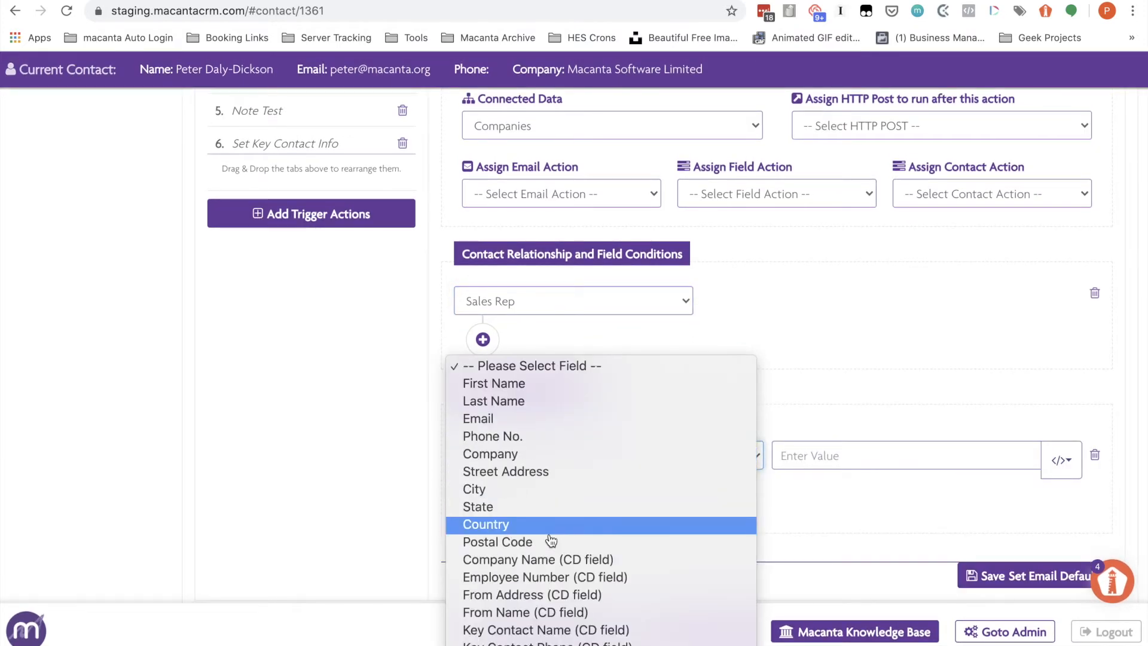
{"action": "left_click", "coordinate": [541, 612]}
{"action": "left_click", "coordinate": [482, 504]}
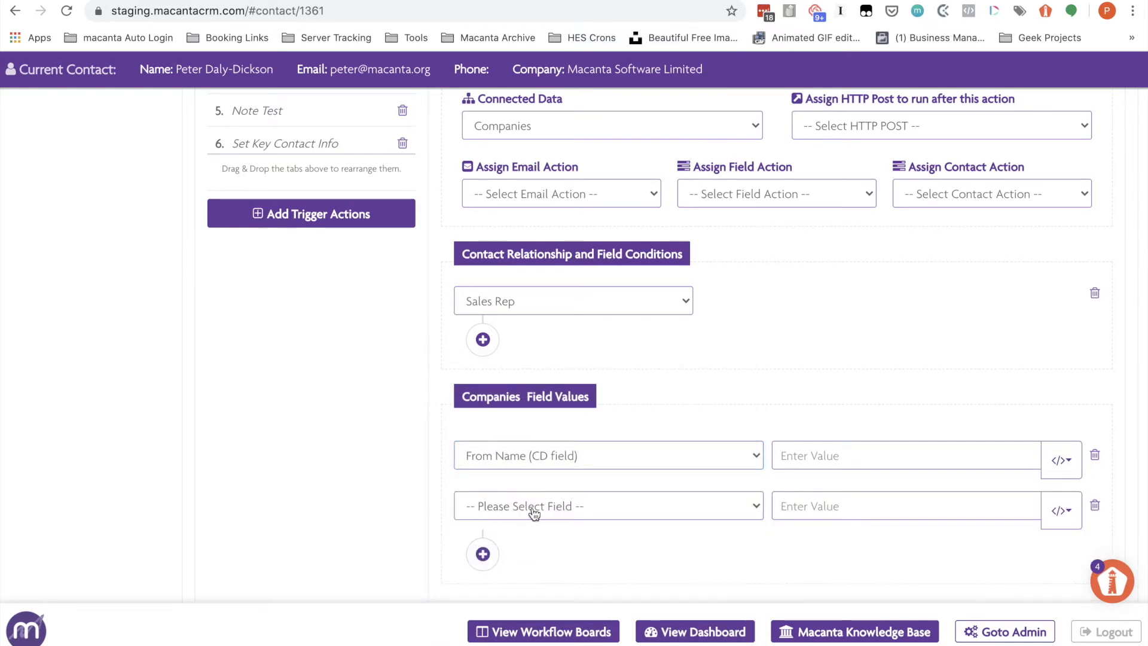
{"action": "left_click", "coordinate": [531, 508]}
{"action": "scroll", "coordinate": [540, 513], "scroll_direction": "down", "scroll_amount": 4}
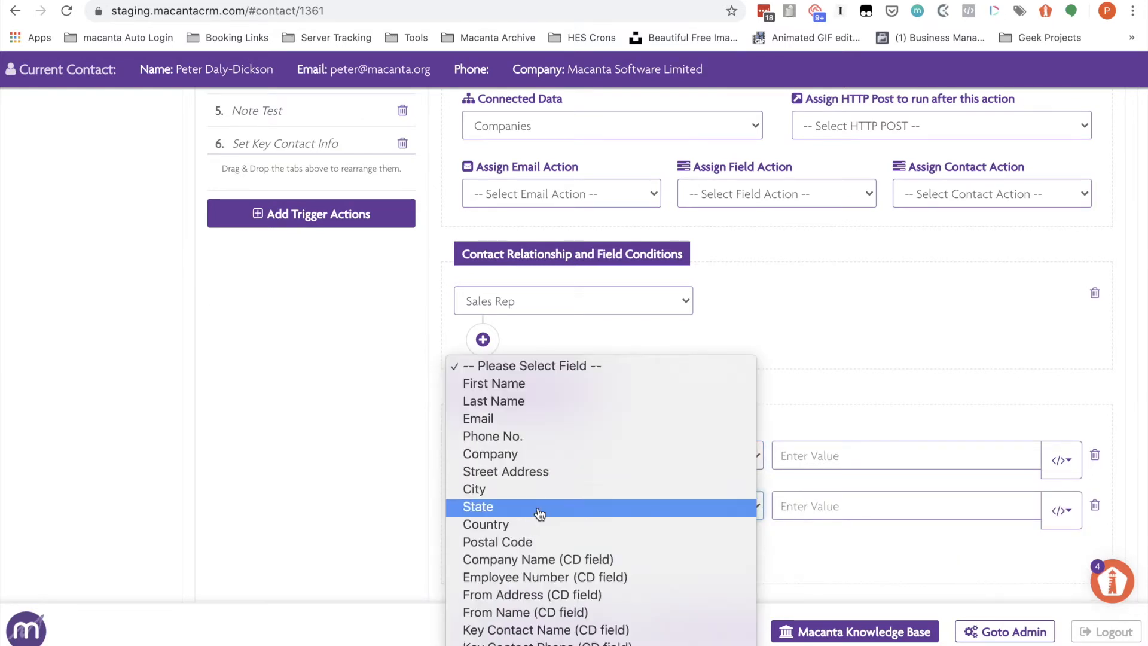
{"action": "left_click", "coordinate": [527, 598]}
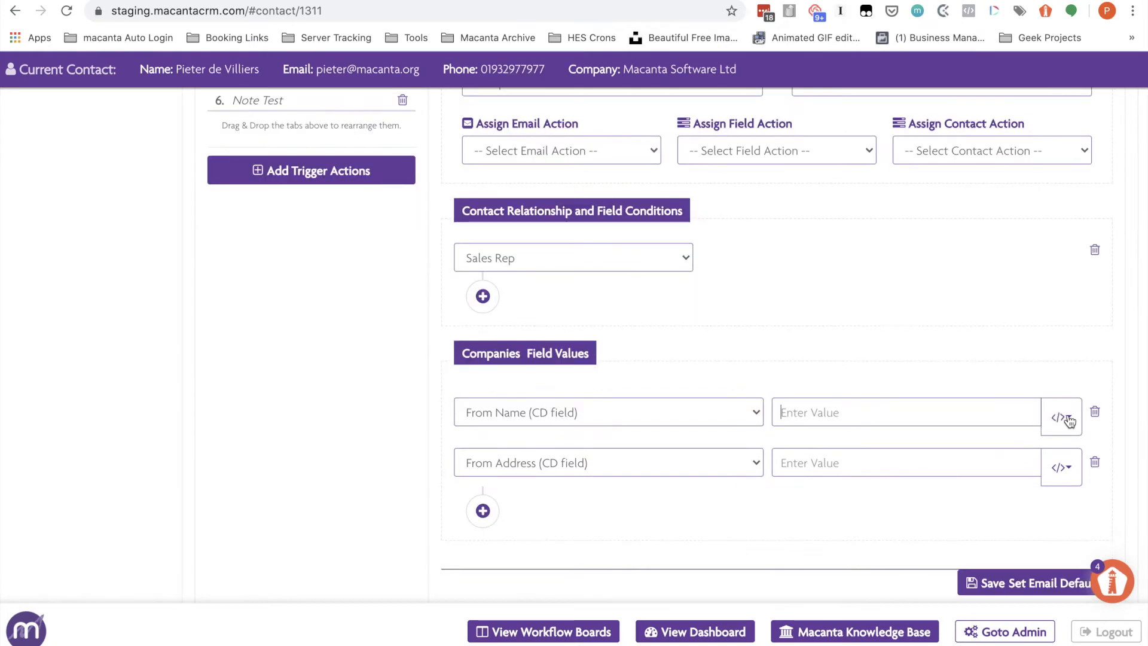
Fill the From Name value with the contact's First Name and Last Name merge fields.
{"action": "left_click", "coordinate": [1067, 420]}
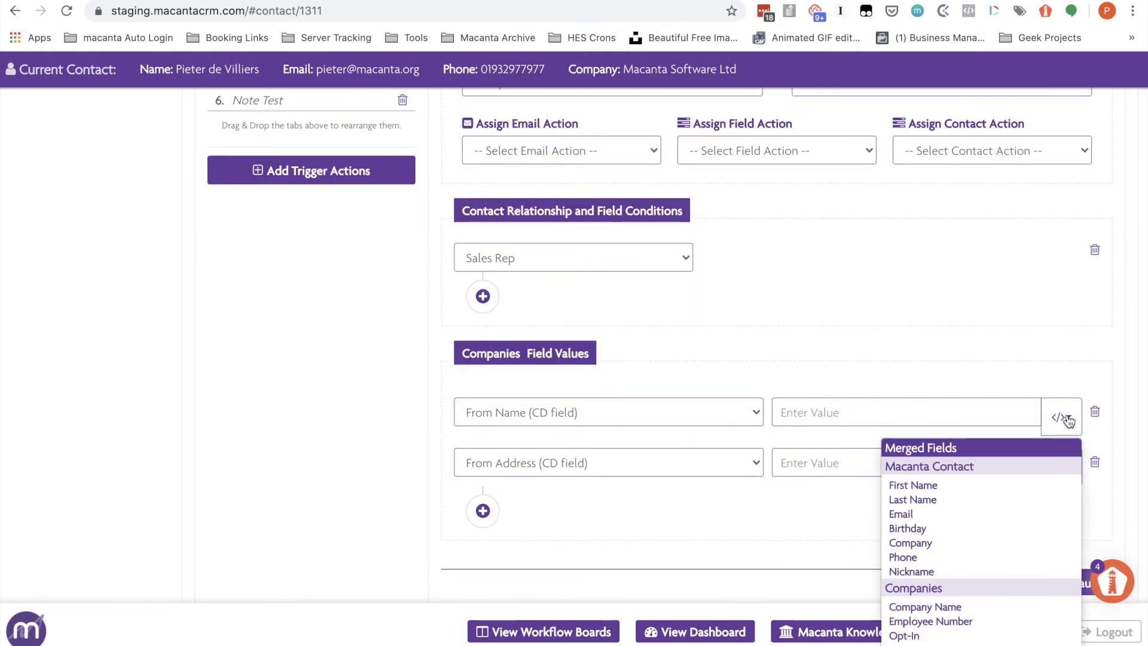
{"action": "left_click", "coordinate": [918, 486]}
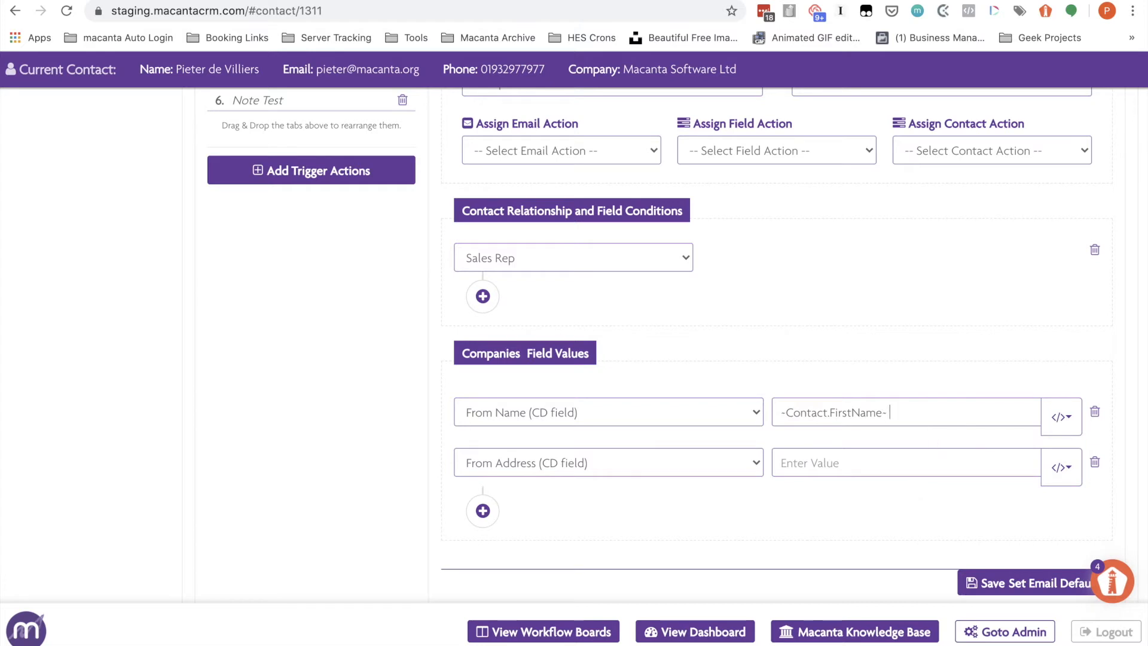
{"action": "left_click", "coordinate": [1054, 420]}
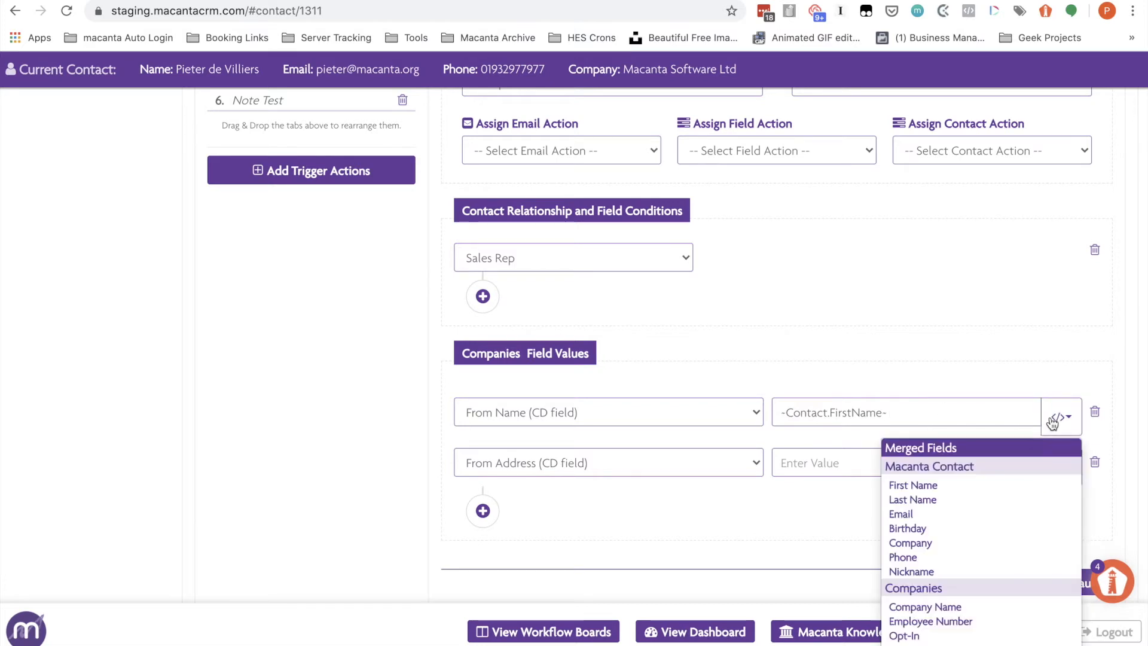
{"action": "left_click", "coordinate": [931, 500]}
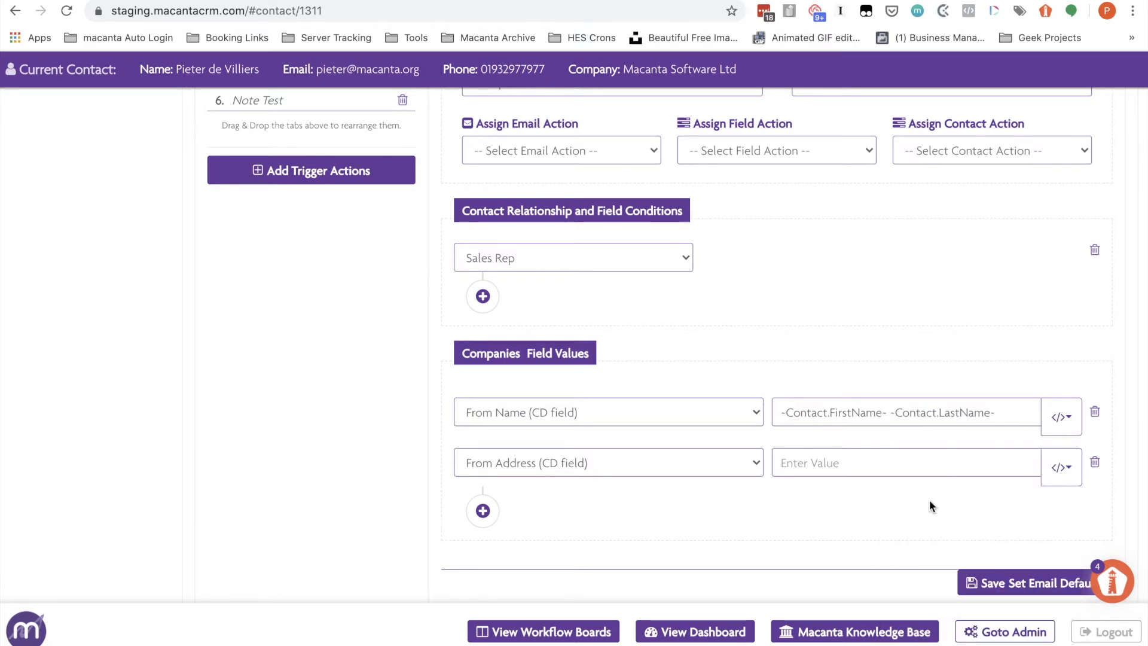
Fill the From Address value with the contact's Email merge field and save the Set Email Defaults action.
{"action": "left_click", "coordinate": [846, 461]}
{"action": "left_click", "coordinate": [1060, 467]}
{"action": "left_click", "coordinate": [897, 565]}
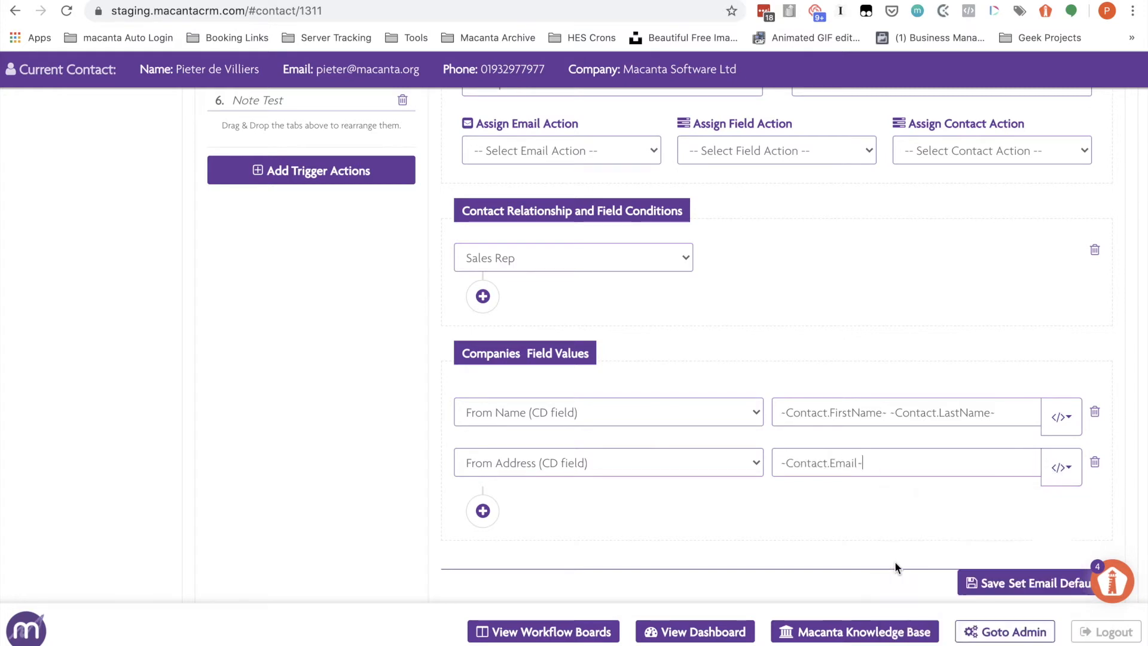
{"action": "scroll", "coordinate": [901, 519], "scroll_direction": "down", "scroll_amount": 1}
{"action": "left_click", "coordinate": [984, 541]}
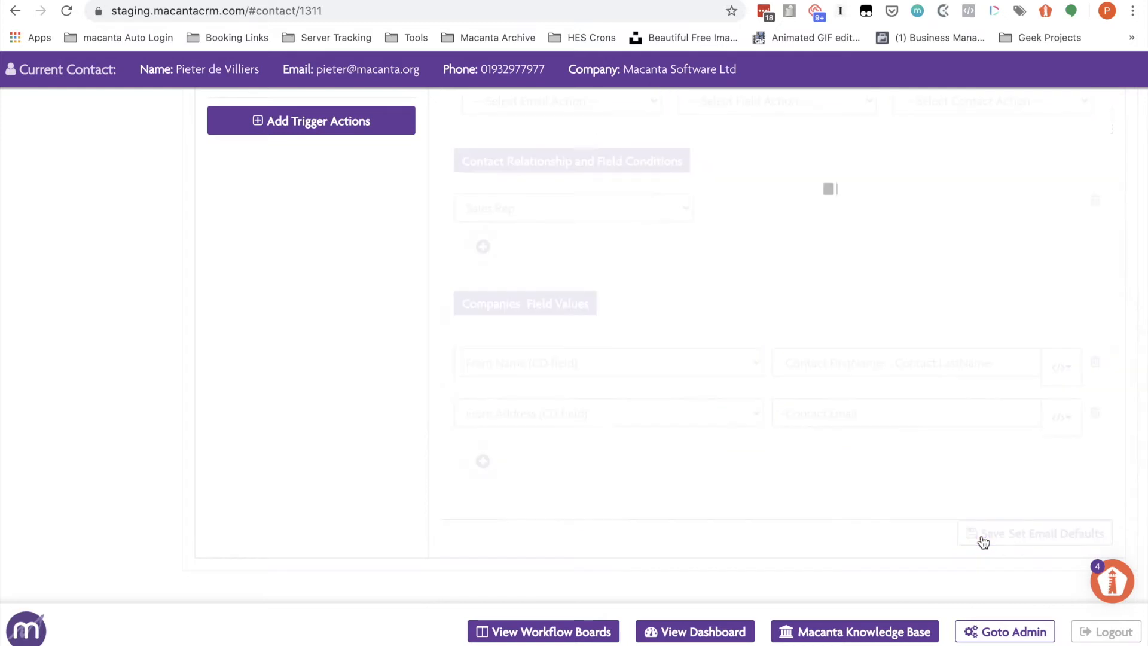
Add a trigger condition labelled "Email Defaults Not Set" with Companies as its connected data.
{"action": "scroll", "coordinate": [713, 246], "scroll_direction": "up", "scroll_amount": 5}
{"action": "scroll", "coordinate": [712, 245], "scroll_direction": "up", "scroll_amount": 4}
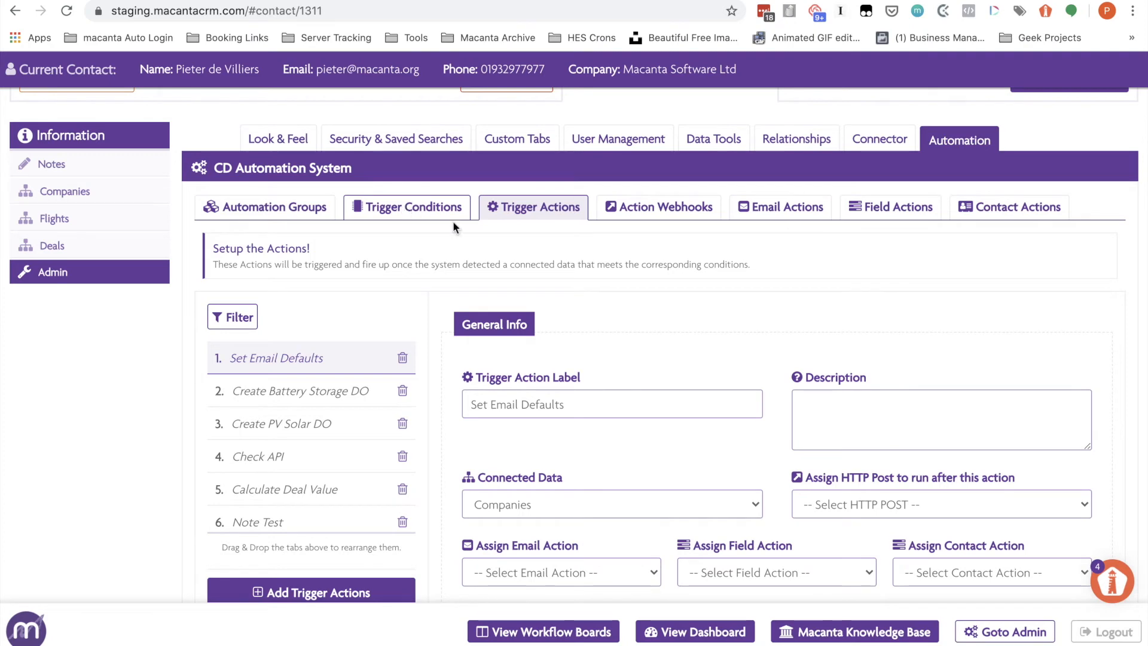
{"action": "left_click", "coordinate": [406, 209]}
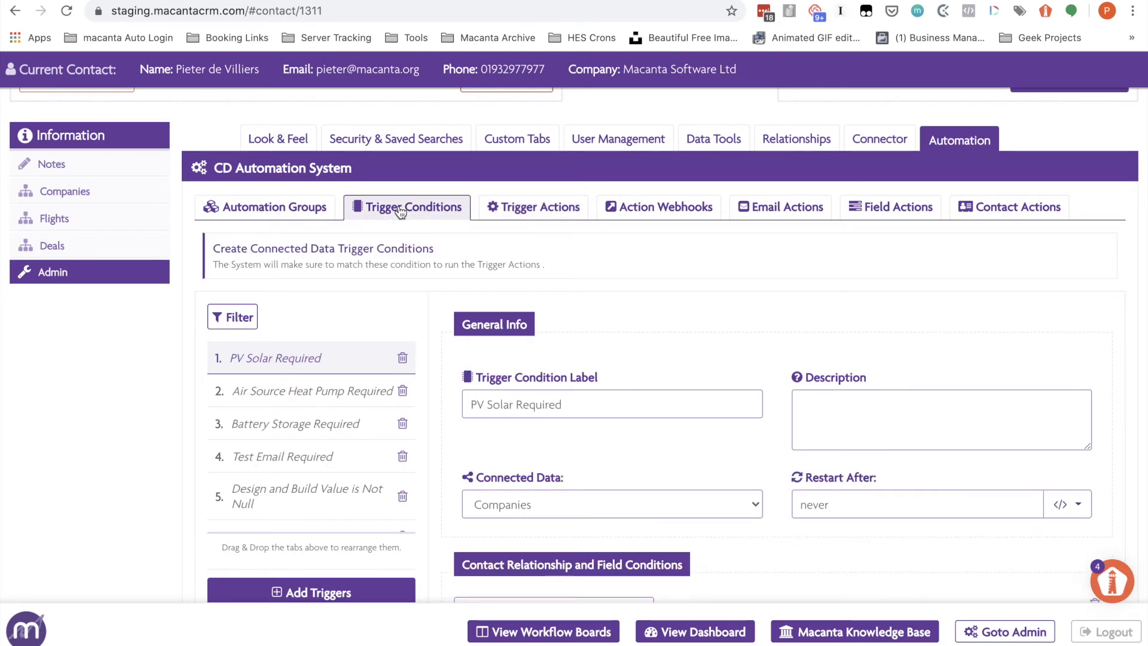
{"action": "scroll", "coordinate": [440, 350], "scroll_direction": "down", "scroll_amount": 2}
{"action": "left_click", "coordinate": [311, 498]}
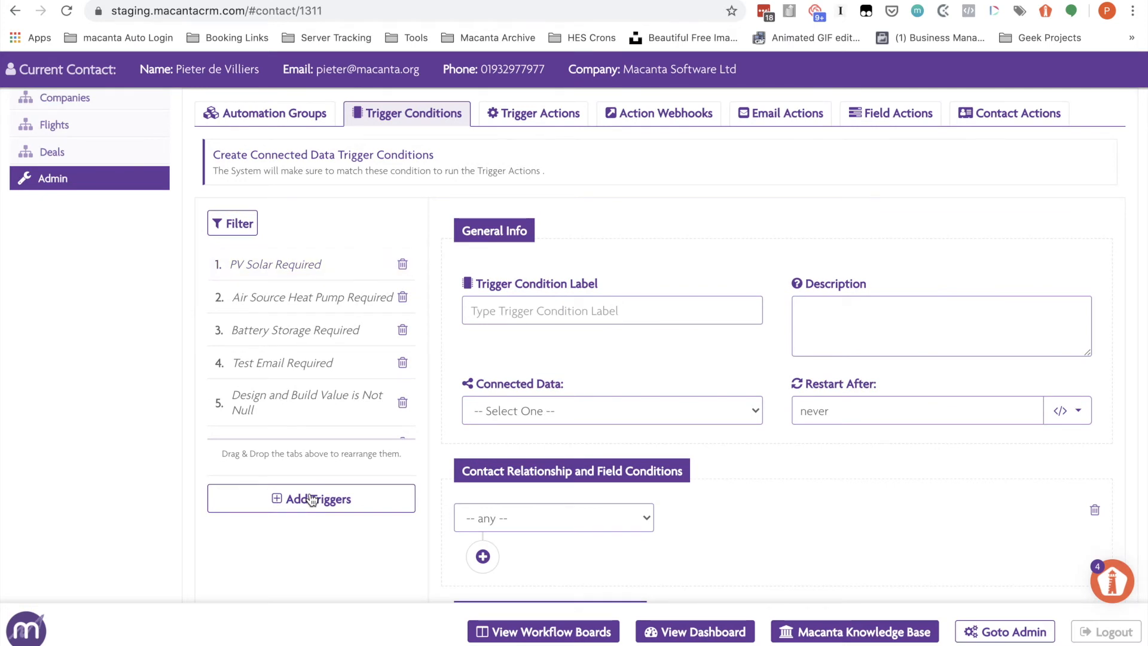
{"action": "type", "text": "Sales Re"}
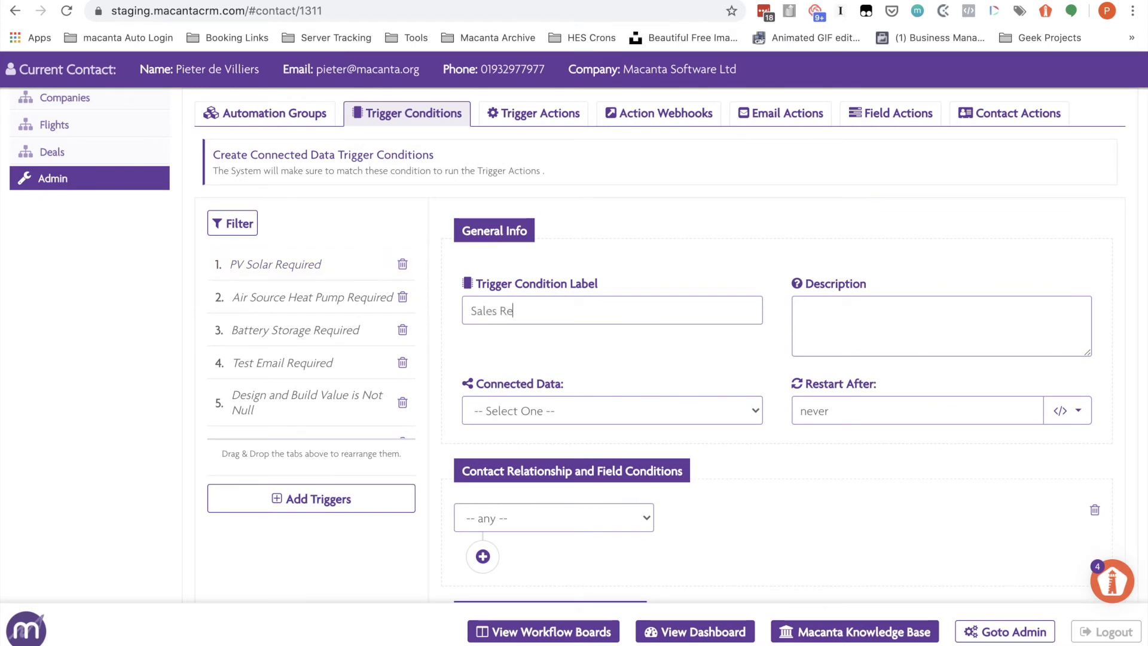
{"action": "key", "text": "super+a"}
{"action": "type", "text": "Email D"}
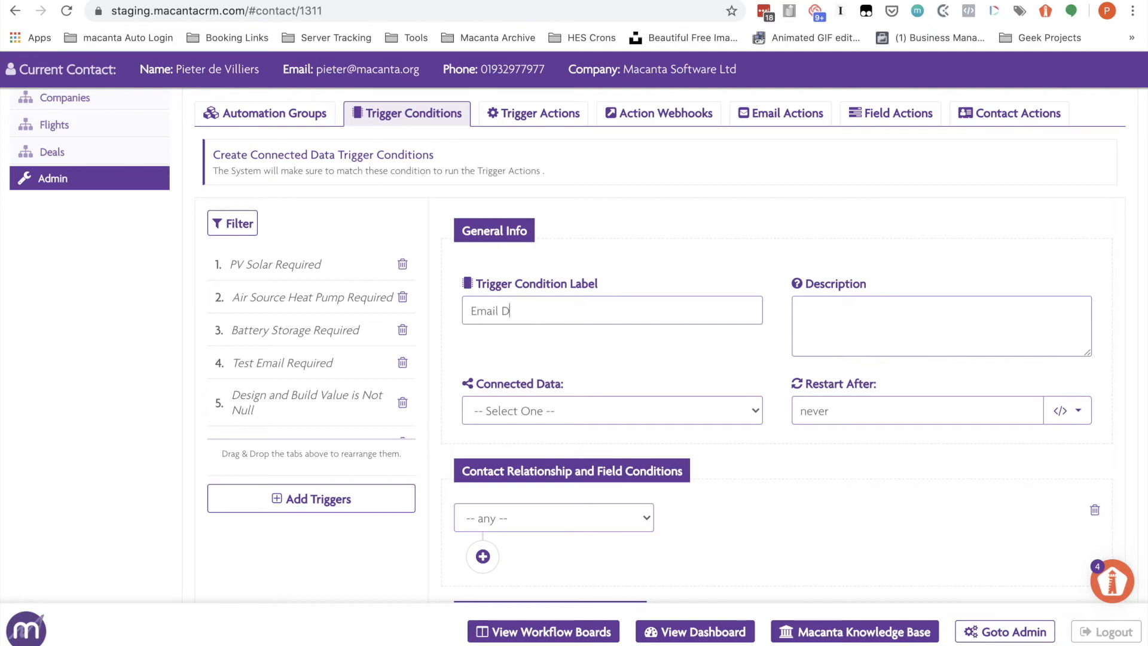
{"action": "type", "text": "efaults Not Set"}
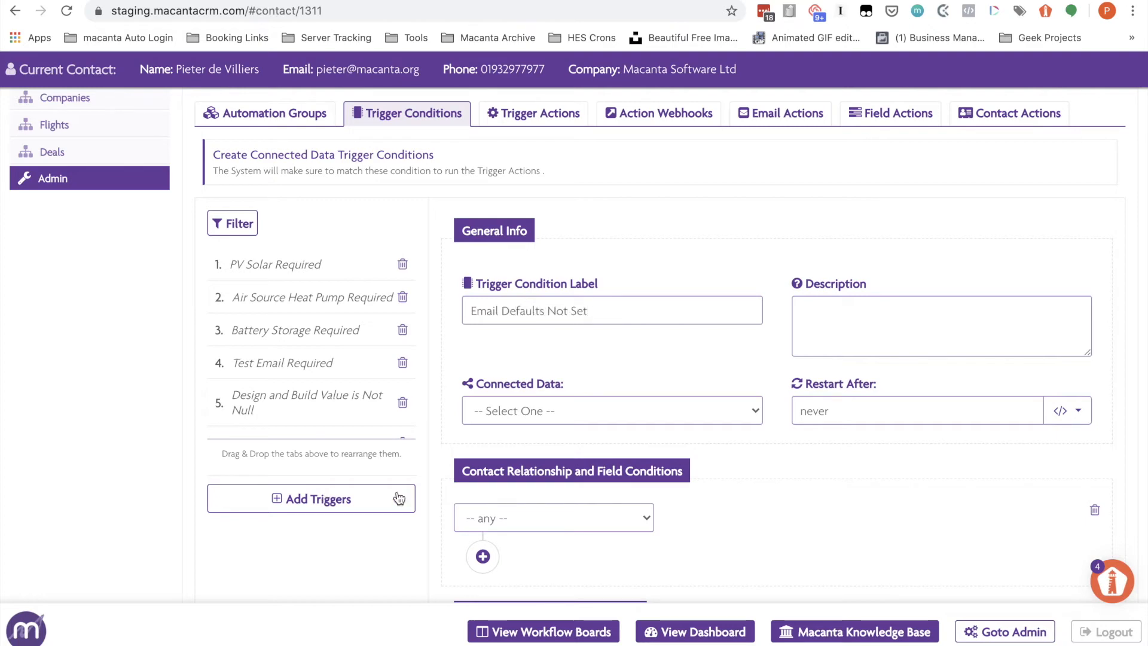
{"action": "scroll", "coordinate": [472, 496], "scroll_direction": "down", "scroll_amount": 3}
{"action": "left_click", "coordinate": [540, 289]}
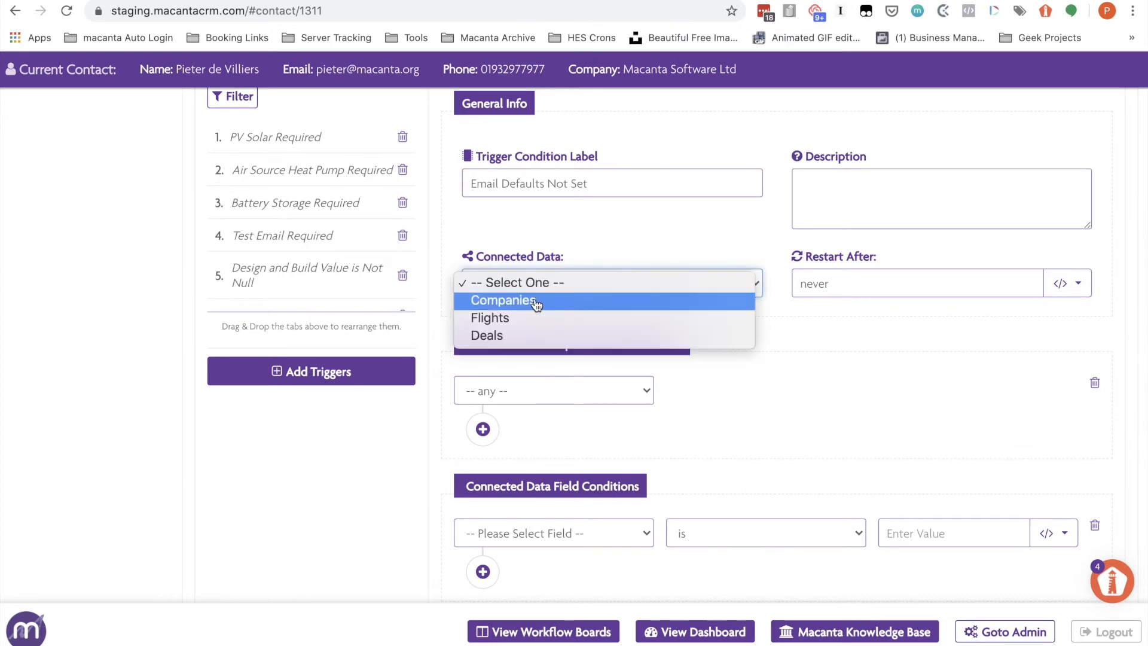
{"action": "left_click", "coordinate": [536, 300]}
Set the trigger condition to restart after 1 minute and its contact relationship to Sales Rep.
{"action": "double_click", "coordinate": [807, 285]}
{"action": "type", "text": "1 minute"}
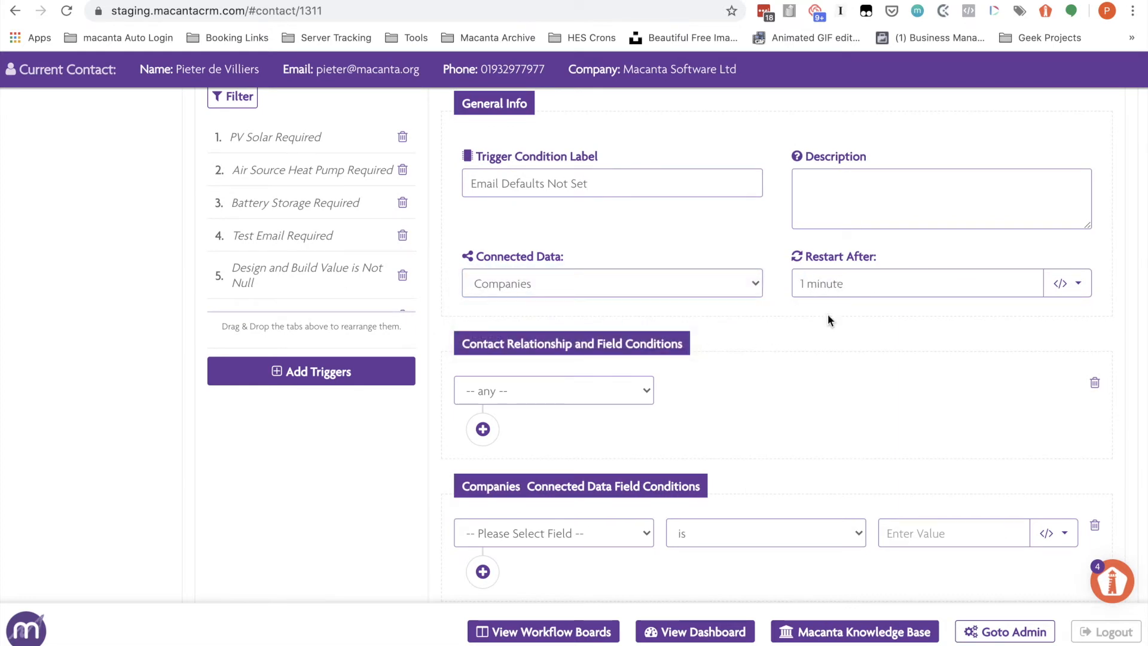
{"action": "left_click", "coordinate": [628, 395]}
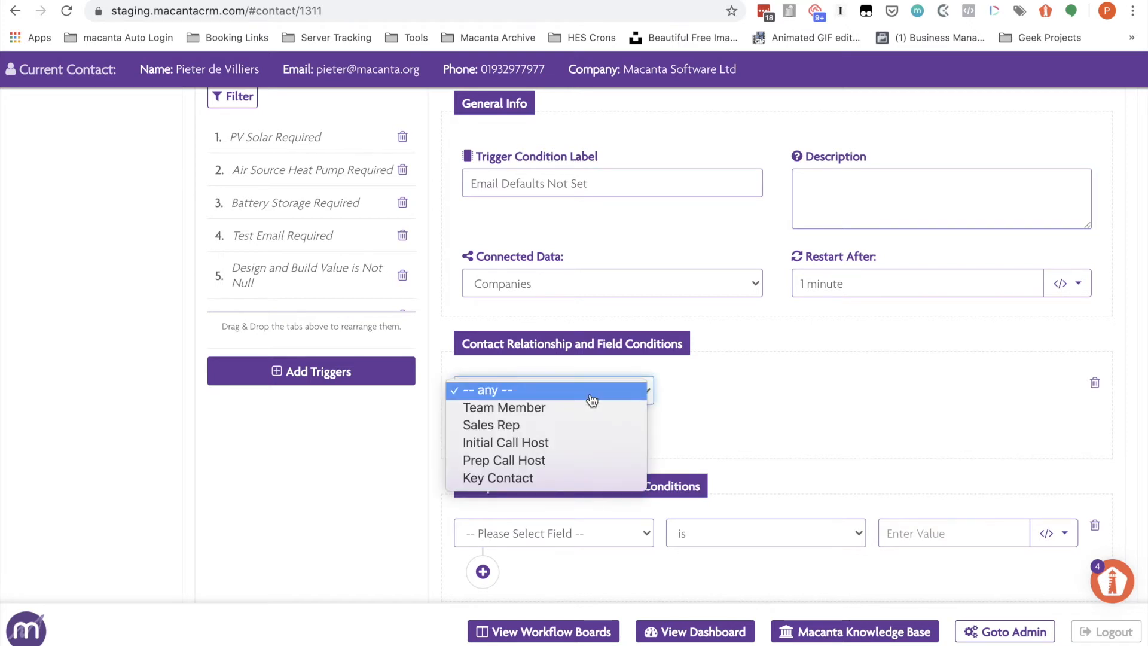
{"action": "left_click", "coordinate": [514, 425]}
Add Companies field conditions for From Address (CD field) and From Name (CD field), joined with And.
{"action": "scroll", "coordinate": [819, 418], "scroll_direction": "down", "scroll_amount": 3}
{"action": "left_click", "coordinate": [595, 373]}
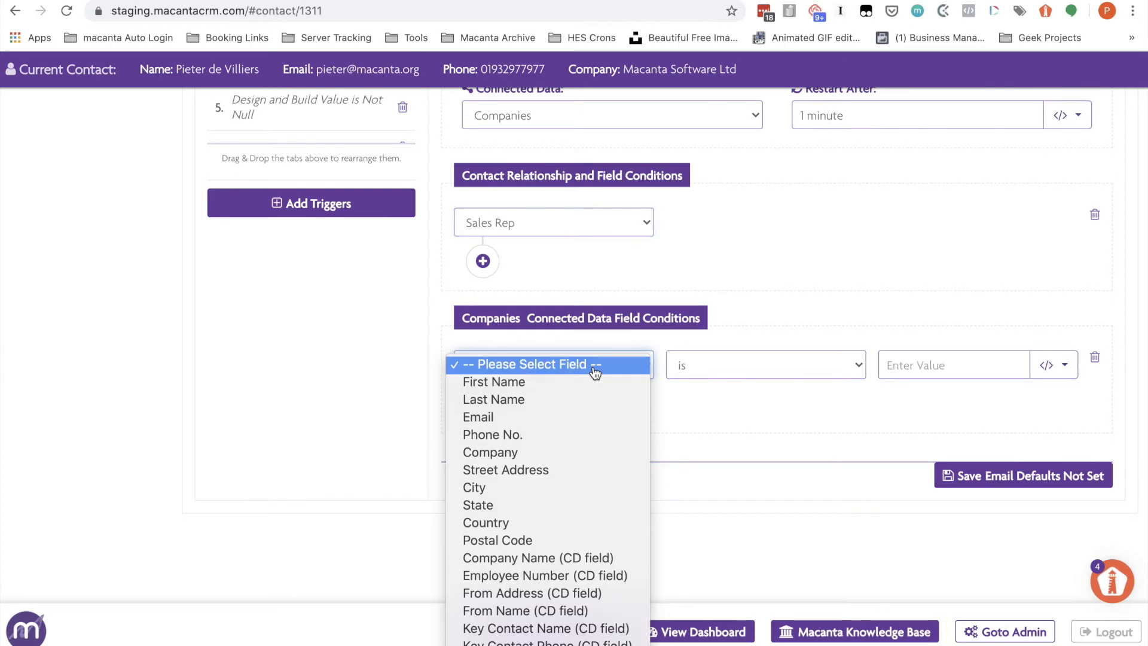
{"action": "left_click", "coordinate": [537, 593]}
{"action": "left_click", "coordinate": [483, 403]}
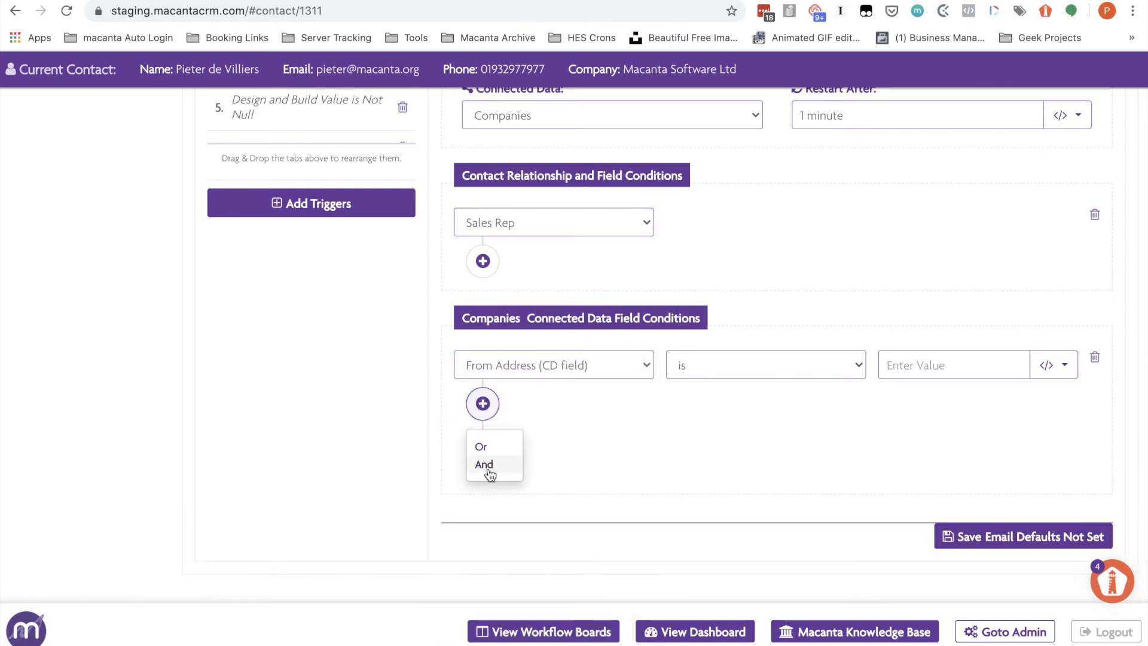
{"action": "left_click", "coordinate": [484, 465]}
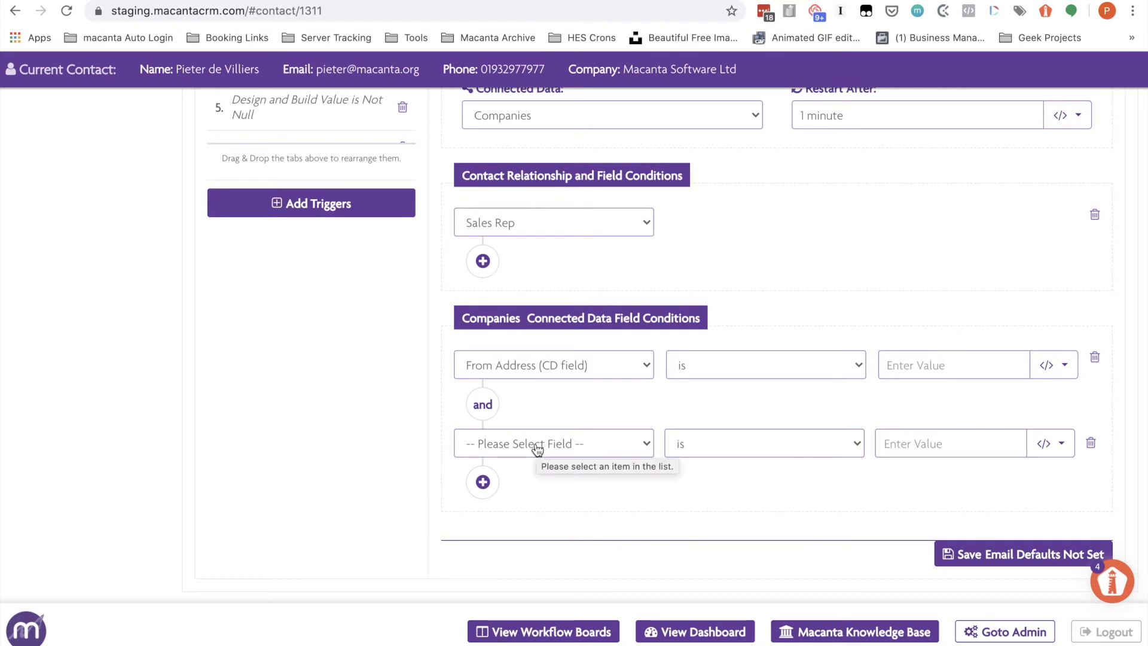
{"action": "left_click", "coordinate": [554, 450]}
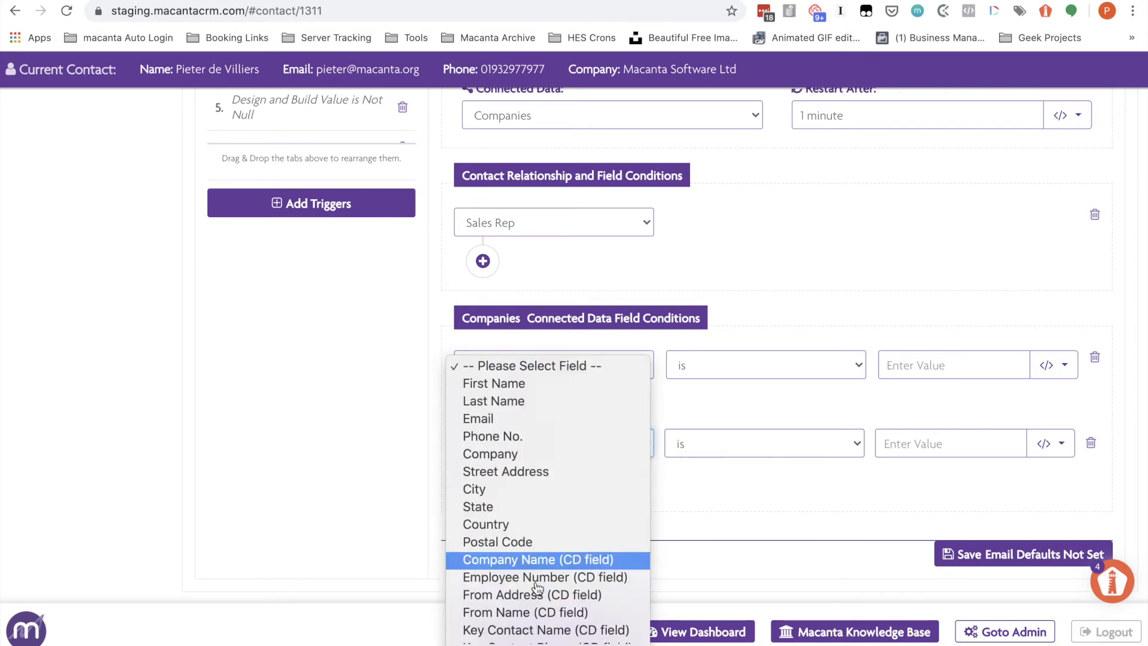
{"action": "left_click", "coordinate": [526, 612]}
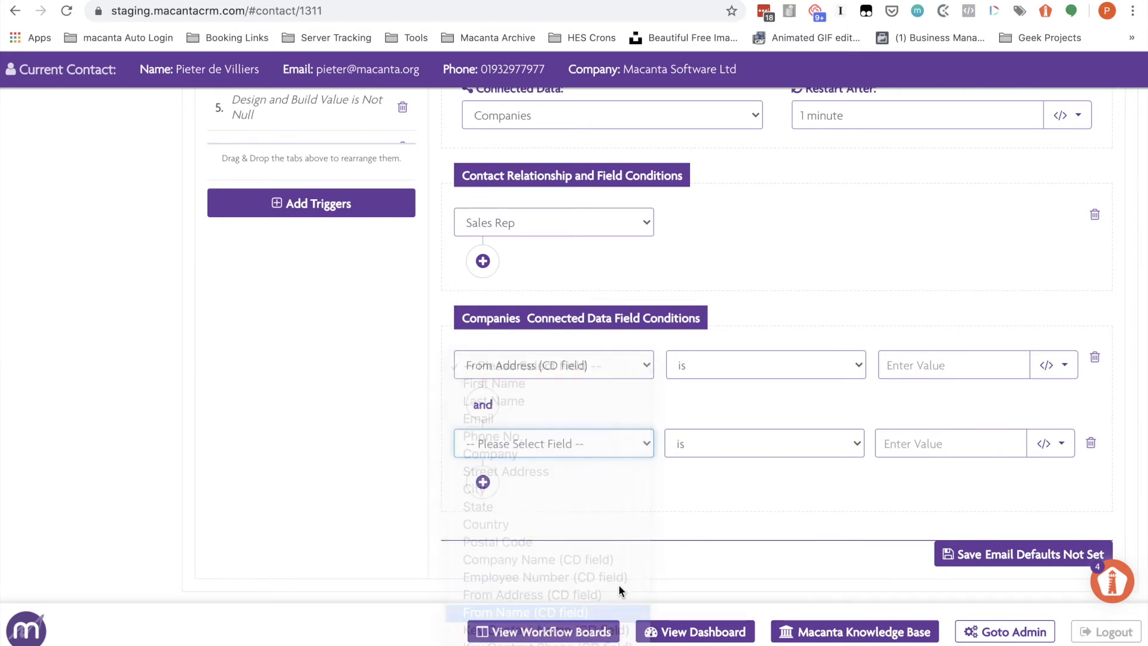
Set both the From Address and From Name conditions to "is null".
{"action": "left_click", "coordinate": [775, 381]}
{"action": "left_click", "coordinate": [724, 435]}
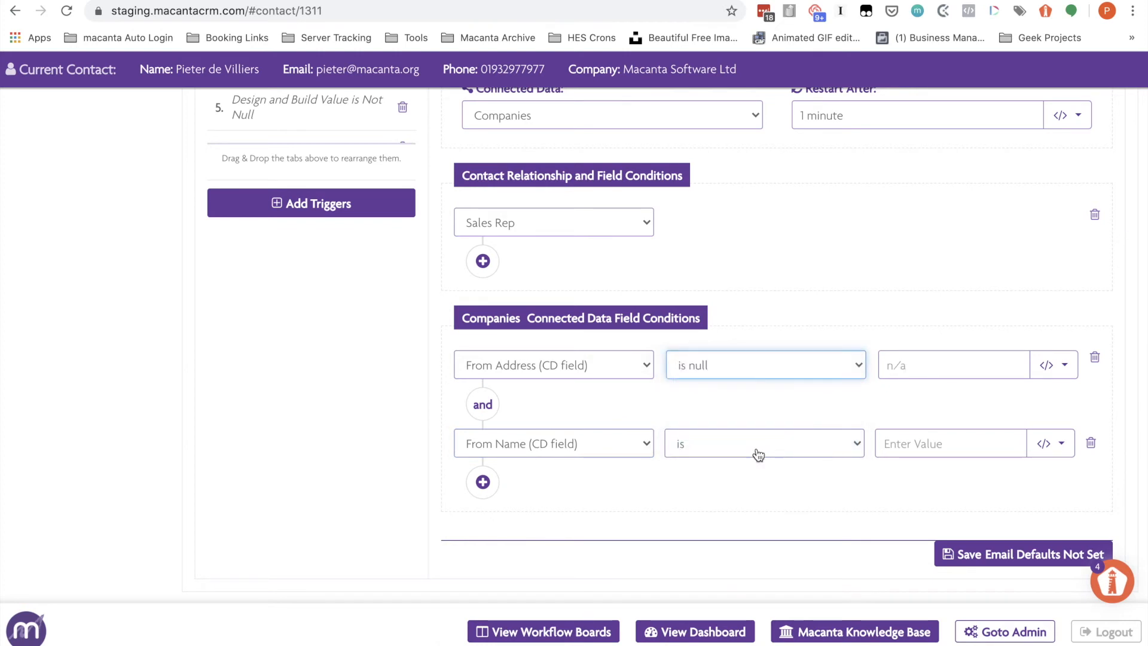
{"action": "left_click", "coordinate": [759, 455]}
{"action": "left_click", "coordinate": [704, 516]}
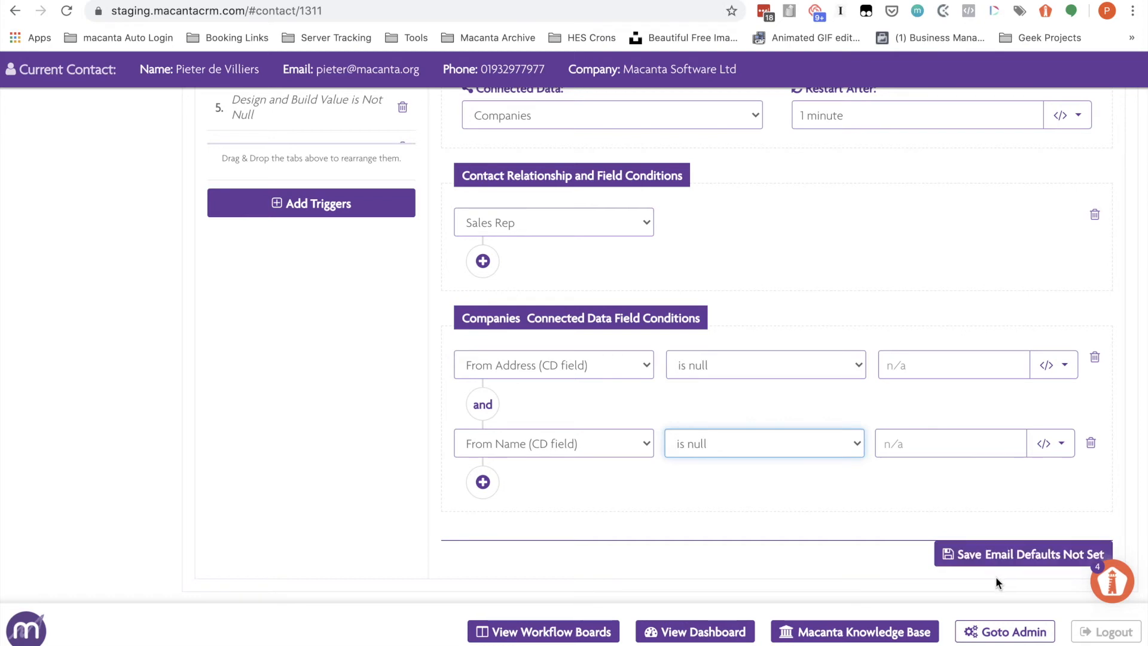
Save the Email Defaults Not Set trigger condition and reload the page to reopen the Automation settings.
{"action": "left_click", "coordinate": [983, 562]}
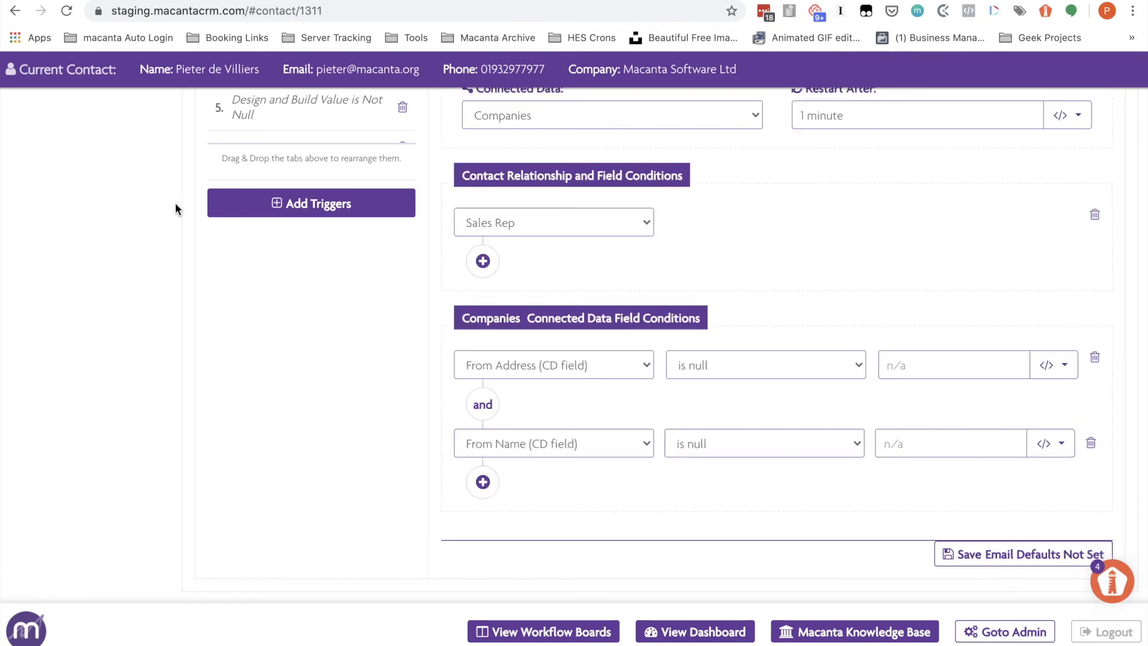
{"action": "left_click", "coordinate": [67, 15]}
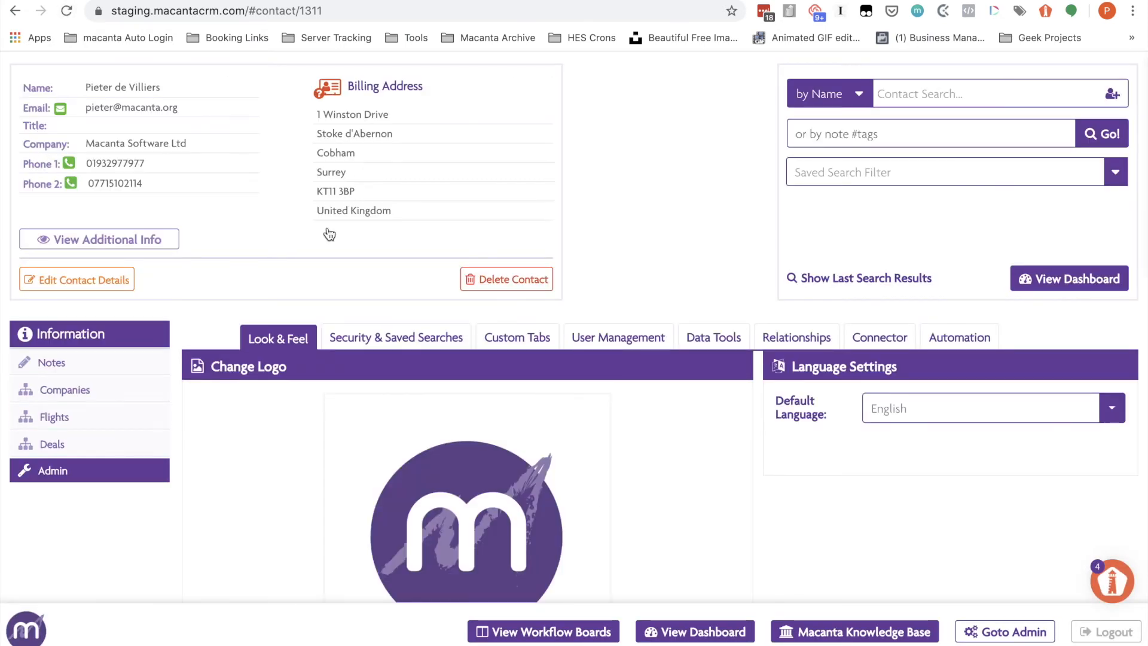
{"action": "left_click", "coordinate": [957, 338]}
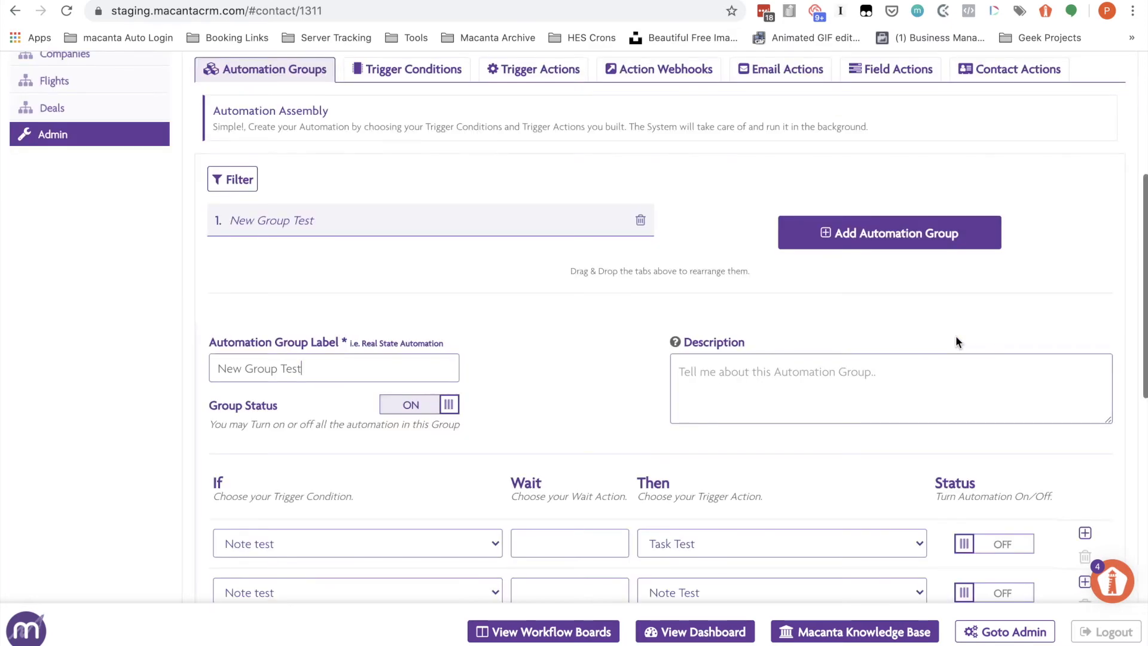
Add a row at the end of the New Group Test automation group with Email Defaults Not Set as its trigger condition.
{"action": "scroll", "coordinate": [956, 336], "scroll_direction": "down", "scroll_amount": 4}
{"action": "scroll", "coordinate": [956, 336], "scroll_direction": "down", "scroll_amount": 6}
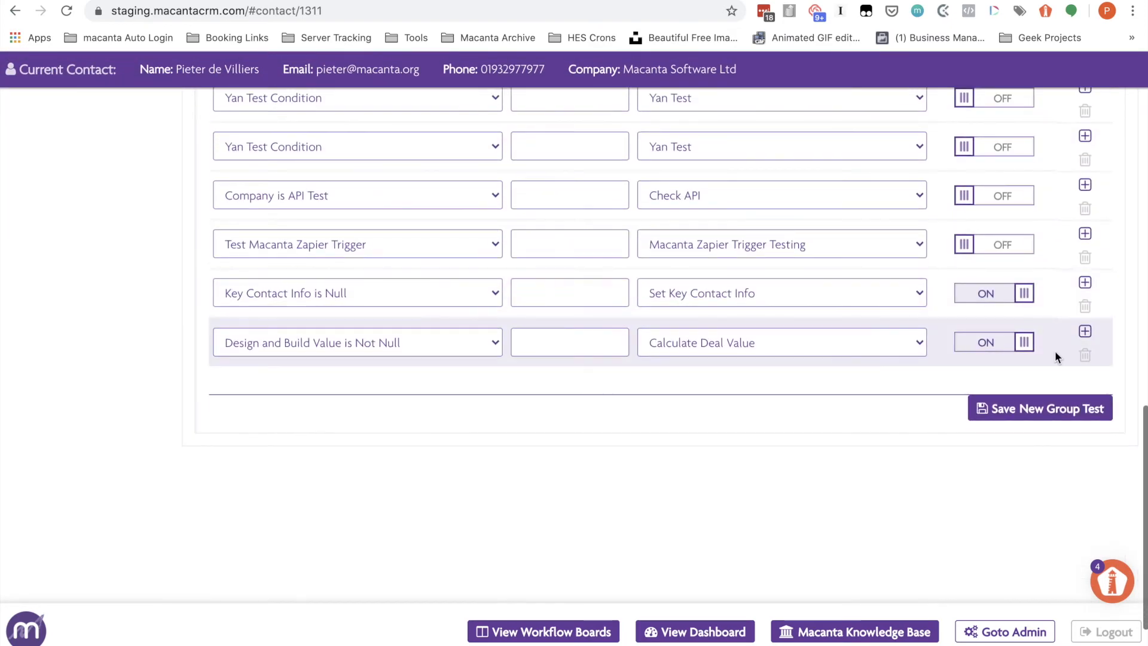
{"action": "left_click", "coordinate": [1085, 331]}
{"action": "left_click", "coordinate": [446, 389]}
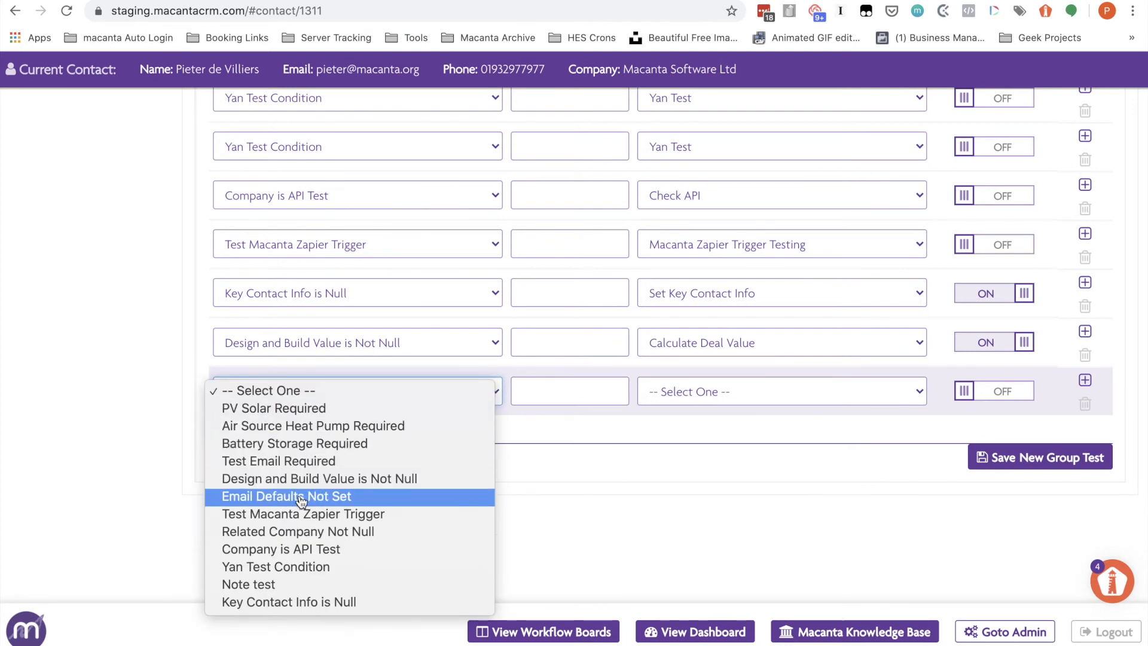
{"action": "key", "text": "Escape"}
{"action": "key", "text": "e"}
Assign the Set Email Defaults action to the new automation row, switch its status to ON and save the group.
{"action": "left_click", "coordinate": [711, 393]}
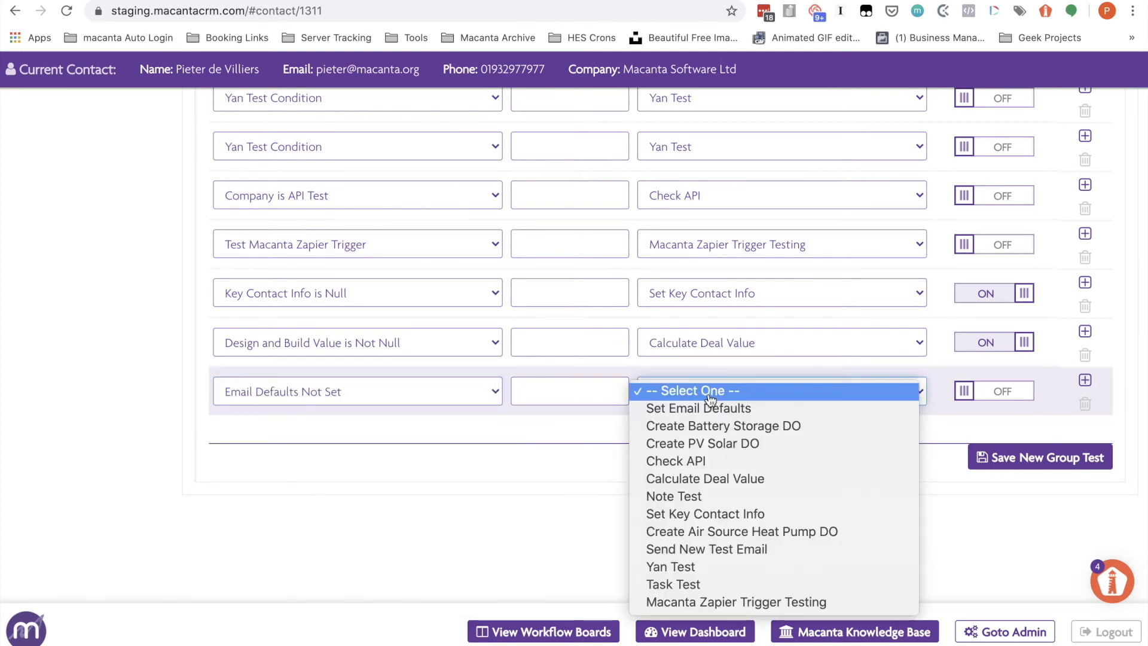
{"action": "left_click", "coordinate": [711, 408]}
{"action": "left_click", "coordinate": [977, 391]}
{"action": "left_click", "coordinate": [1033, 463]}
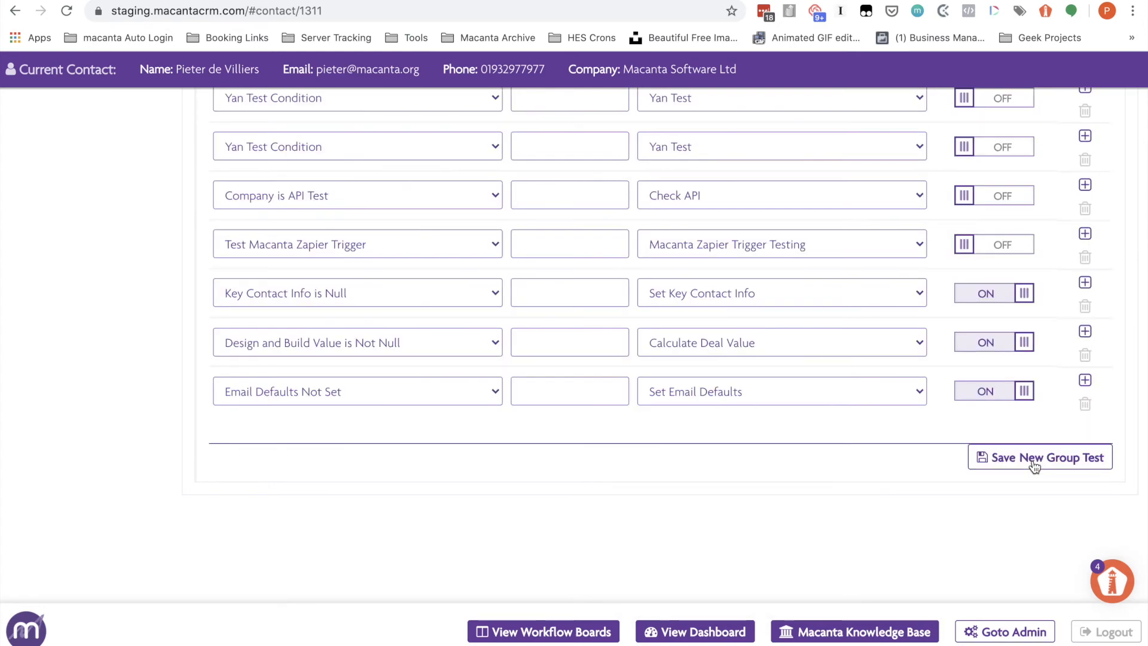
Open the Test Emails company record and compare its From Name and From Address with the related Sales Rep contacts.
{"action": "scroll", "coordinate": [607, 364], "scroll_direction": "up", "scroll_amount": 15}
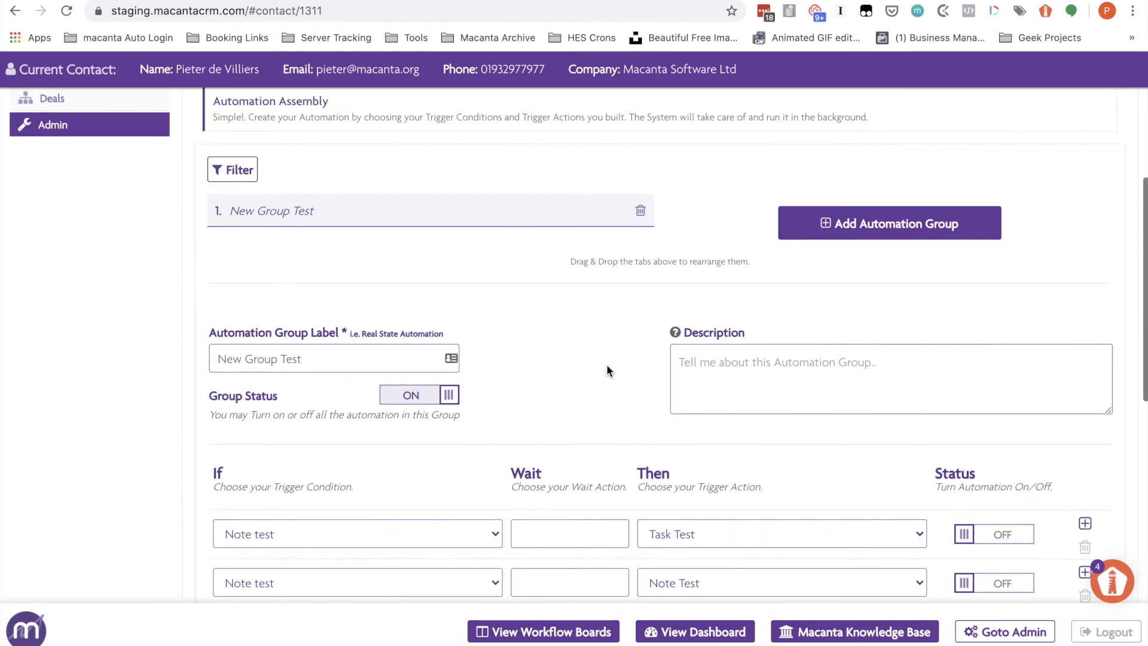
{"action": "left_click", "coordinate": [78, 323]}
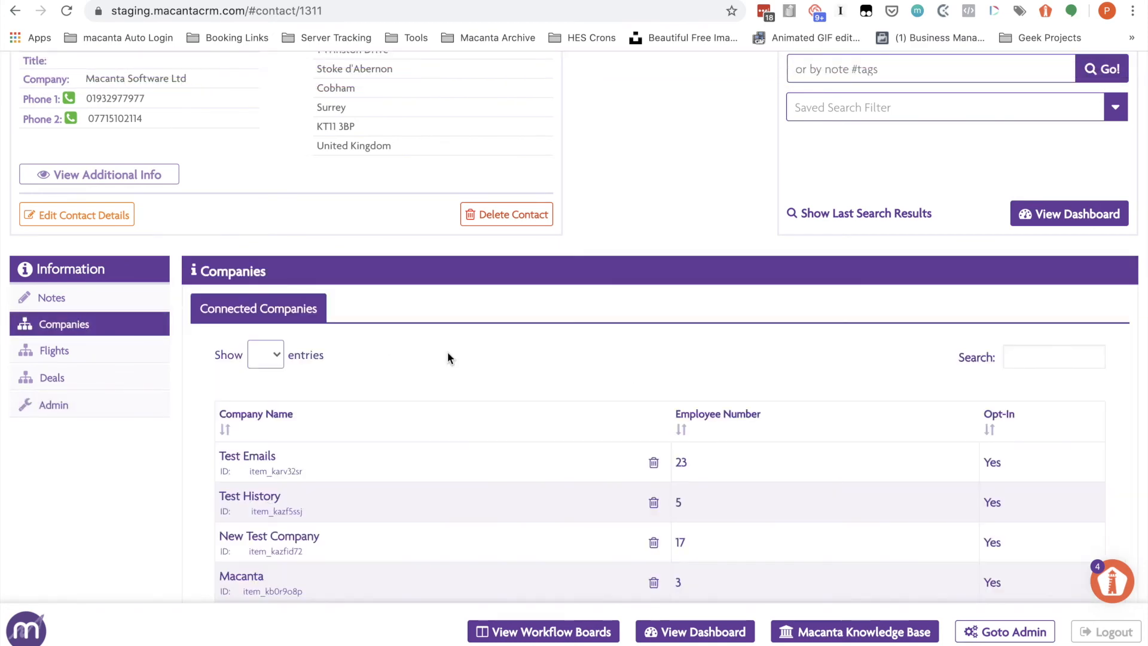
{"action": "left_click", "coordinate": [512, 465]}
{"action": "scroll", "coordinate": [512, 467], "scroll_direction": "down", "scroll_amount": 6}
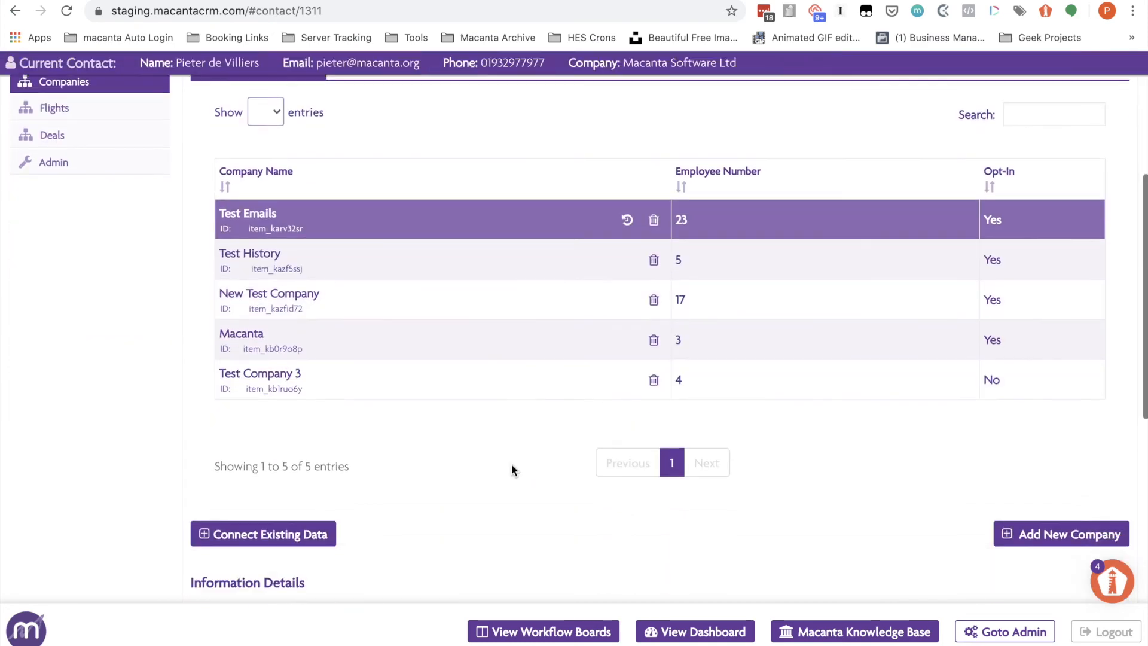
{"action": "scroll", "coordinate": [511, 465], "scroll_direction": "down", "scroll_amount": 6}
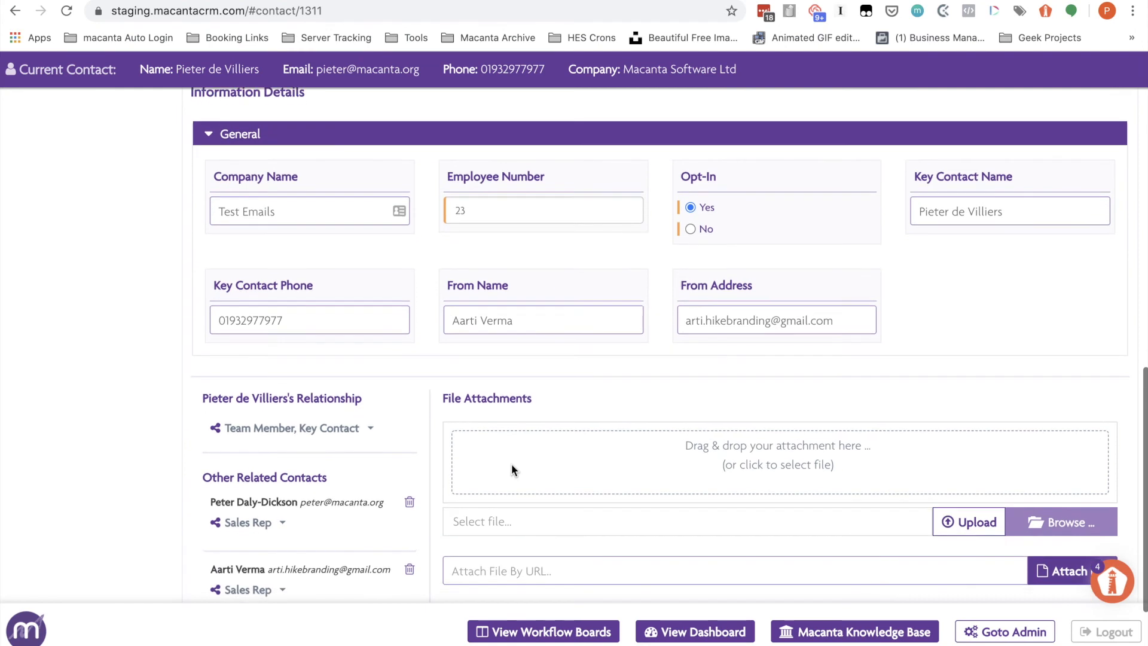
{"action": "scroll", "coordinate": [591, 386], "scroll_direction": "up", "scroll_amount": 1}
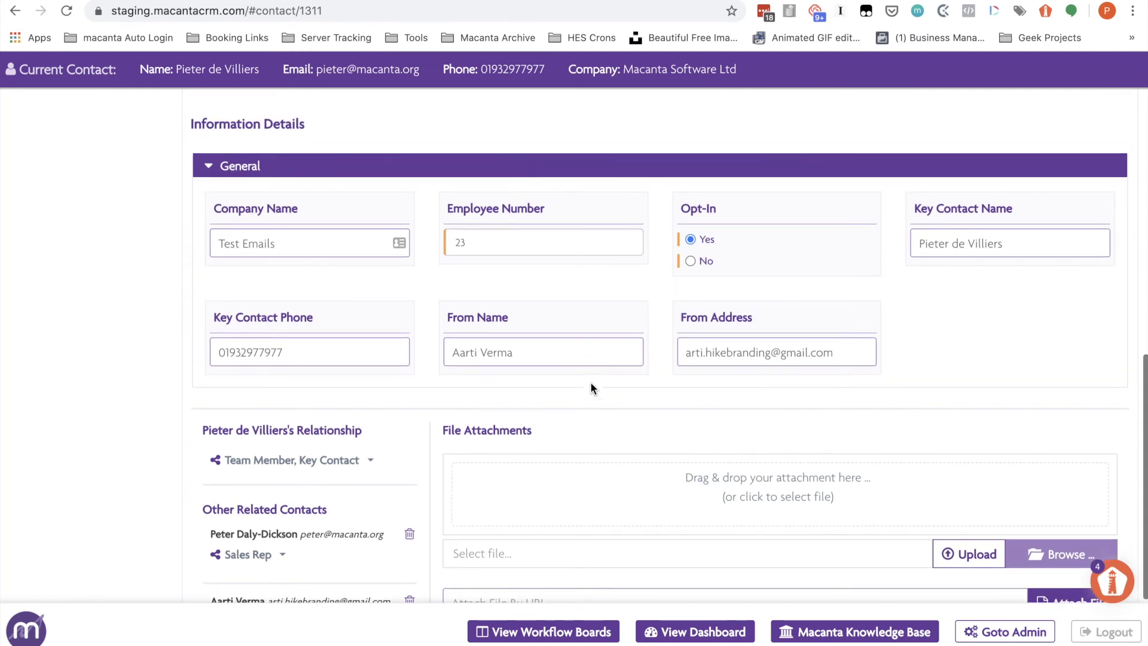
{"action": "scroll", "coordinate": [591, 386], "scroll_direction": "down", "scroll_amount": 2}
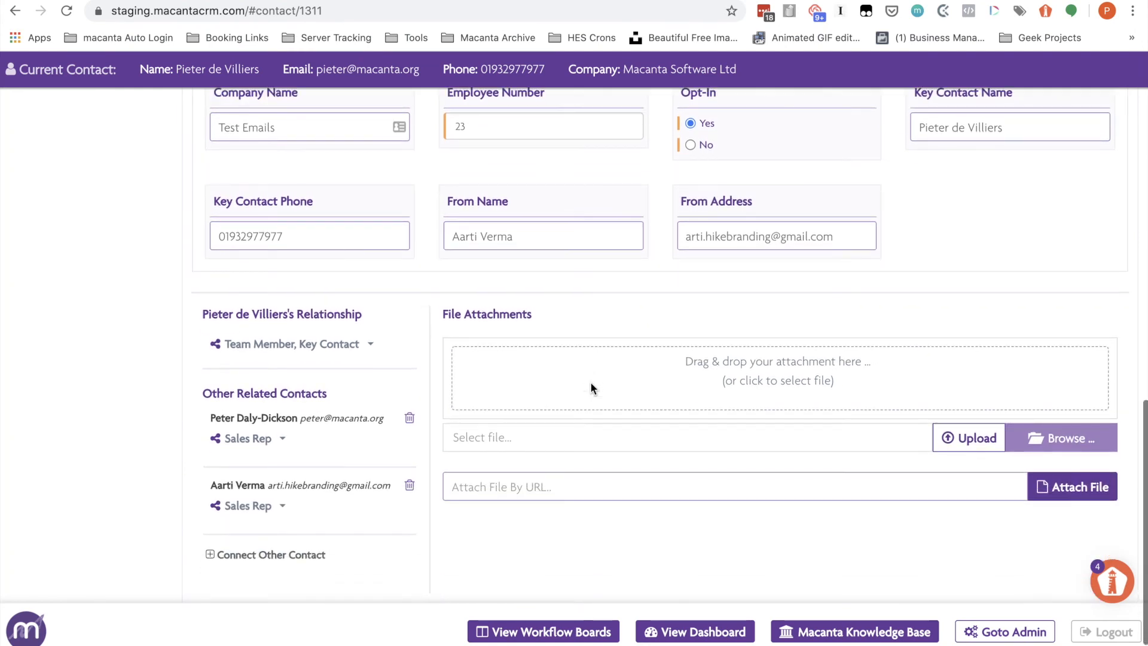
{"action": "scroll", "coordinate": [566, 349], "scroll_direction": "up", "scroll_amount": 3}
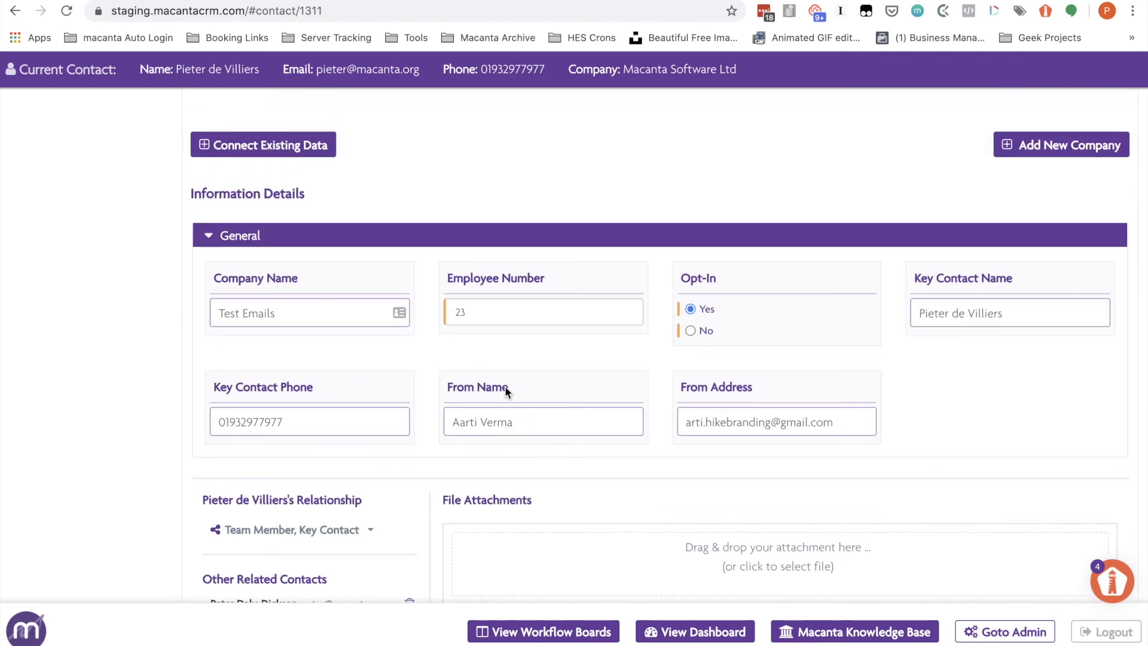
{"action": "scroll", "coordinate": [547, 338], "scroll_direction": "up", "scroll_amount": 3}
{"action": "scroll", "coordinate": [547, 340], "scroll_direction": "up", "scroll_amount": 7}
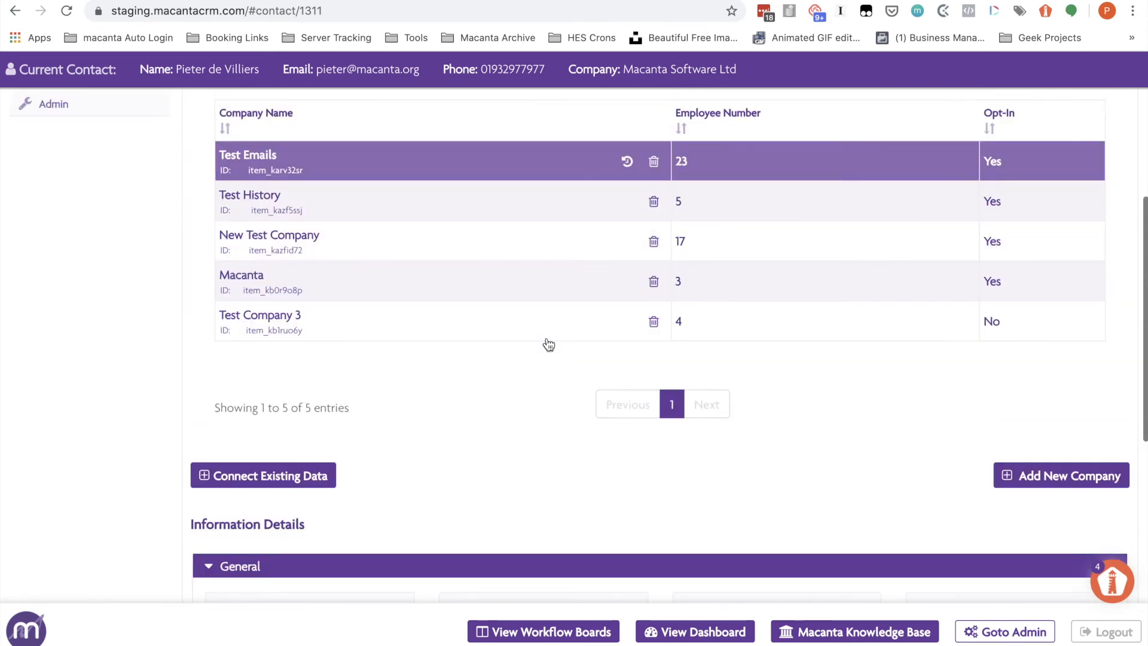
In the New Email Test email action, replace the From Address with the Companies From Address merge field.
{"action": "left_click", "coordinate": [96, 349]}
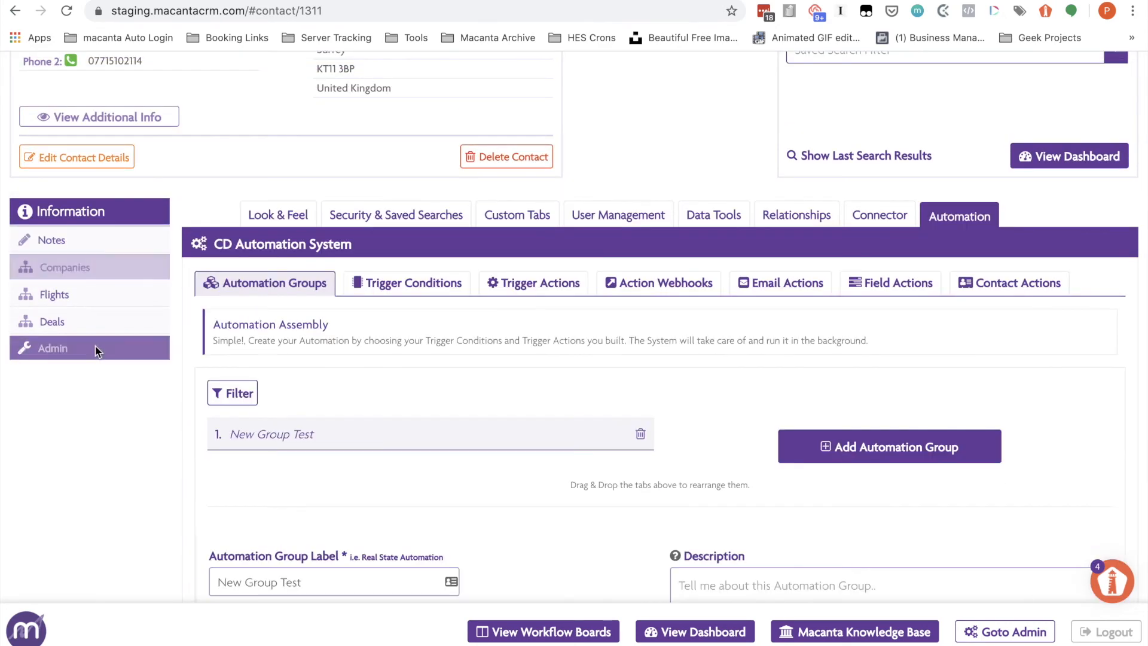
{"action": "left_click", "coordinate": [781, 285]}
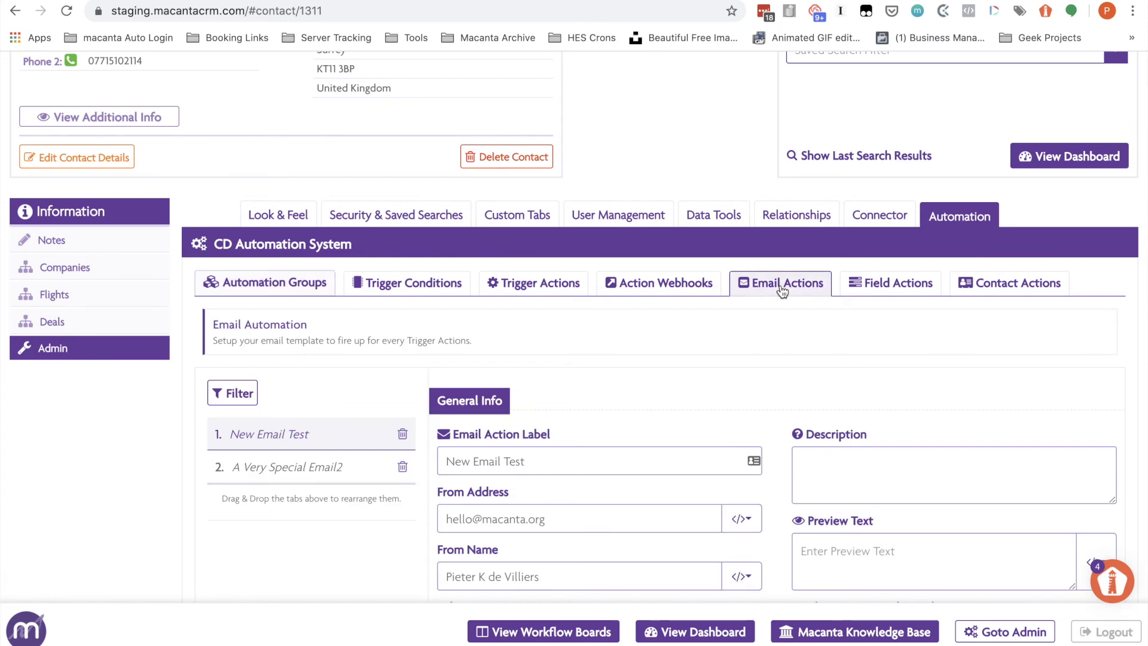
{"action": "scroll", "coordinate": [578, 439], "scroll_direction": "down", "scroll_amount": 1}
{"action": "scroll", "coordinate": [579, 438], "scroll_direction": "down", "scroll_amount": 3}
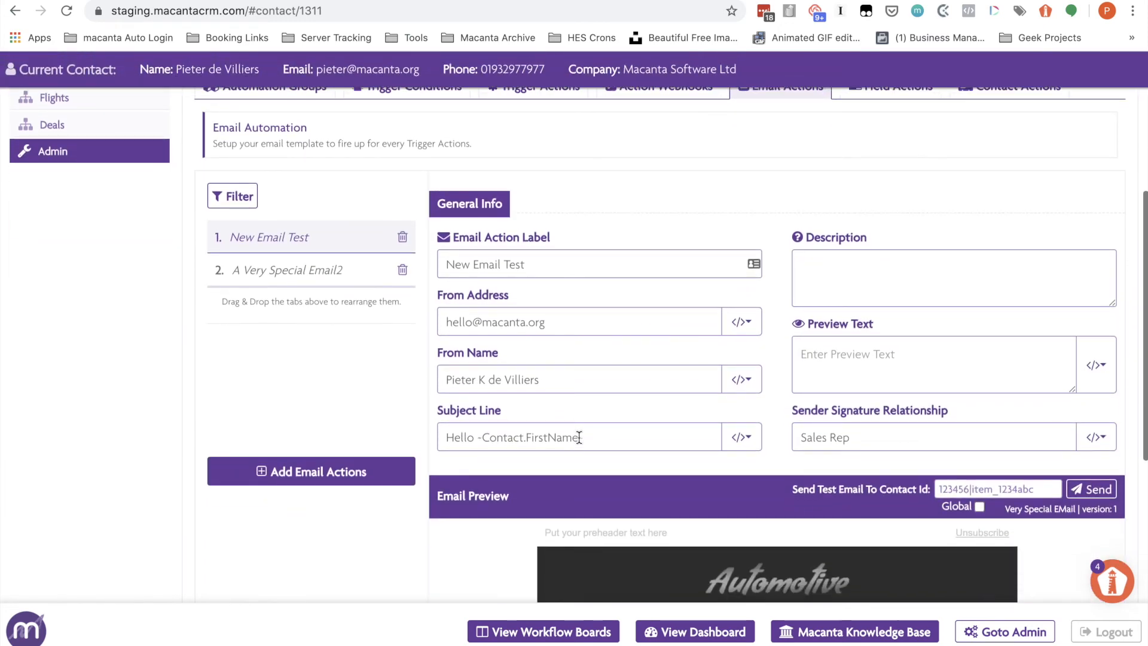
{"action": "triple_click", "coordinate": [569, 321]}
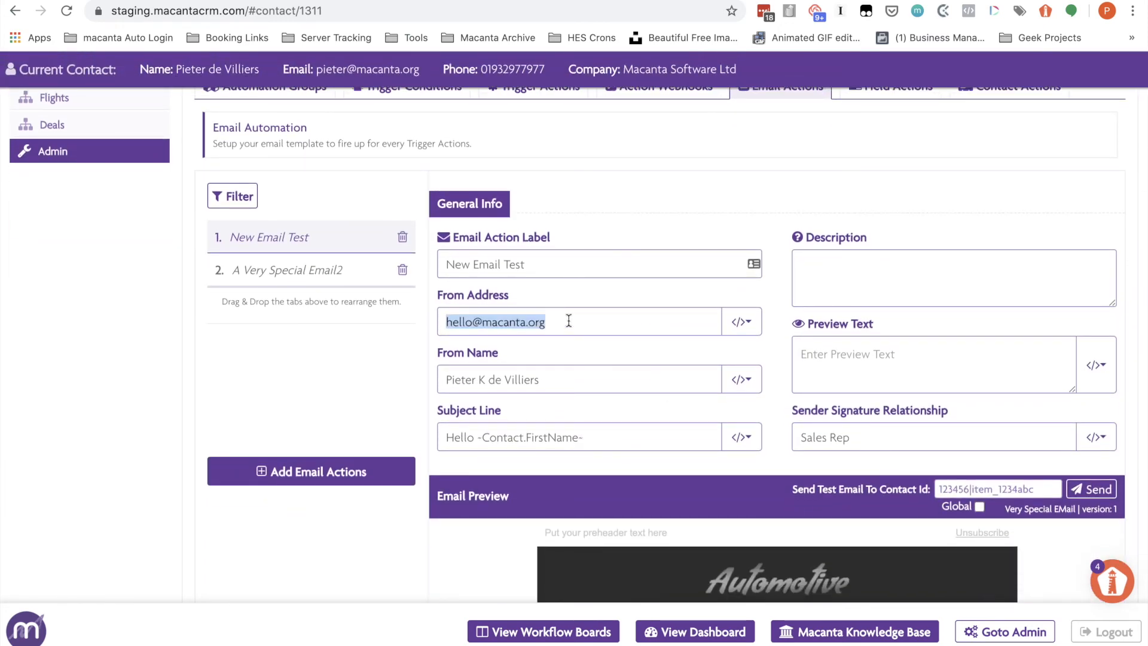
{"action": "key", "text": "BackSpace"}
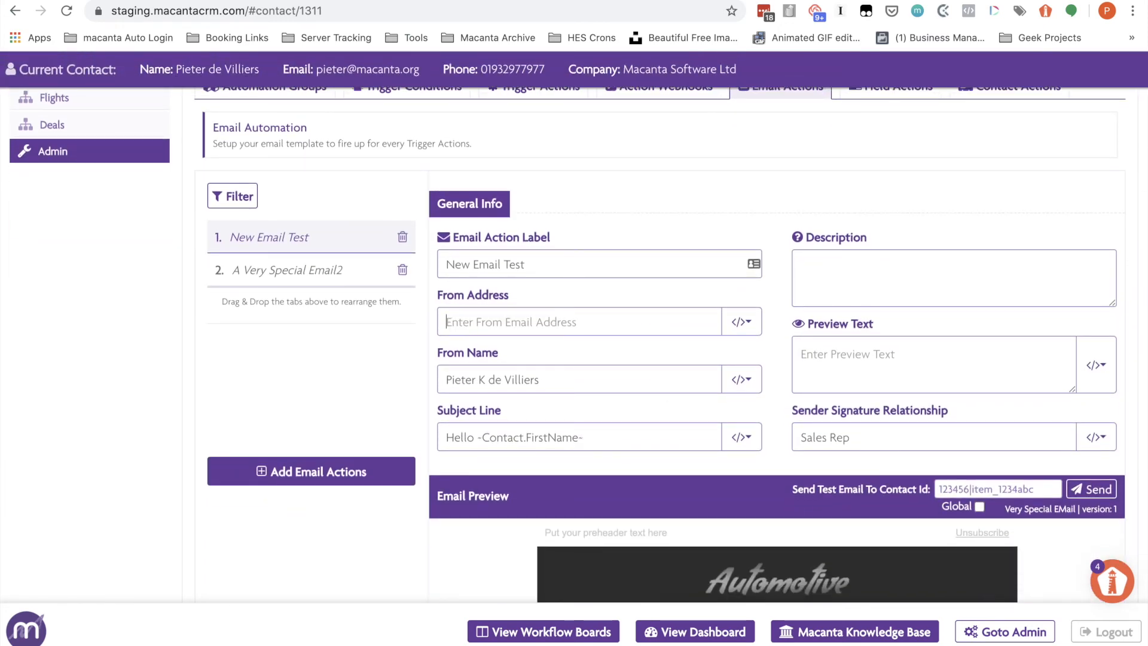
{"action": "left_click", "coordinate": [744, 323]}
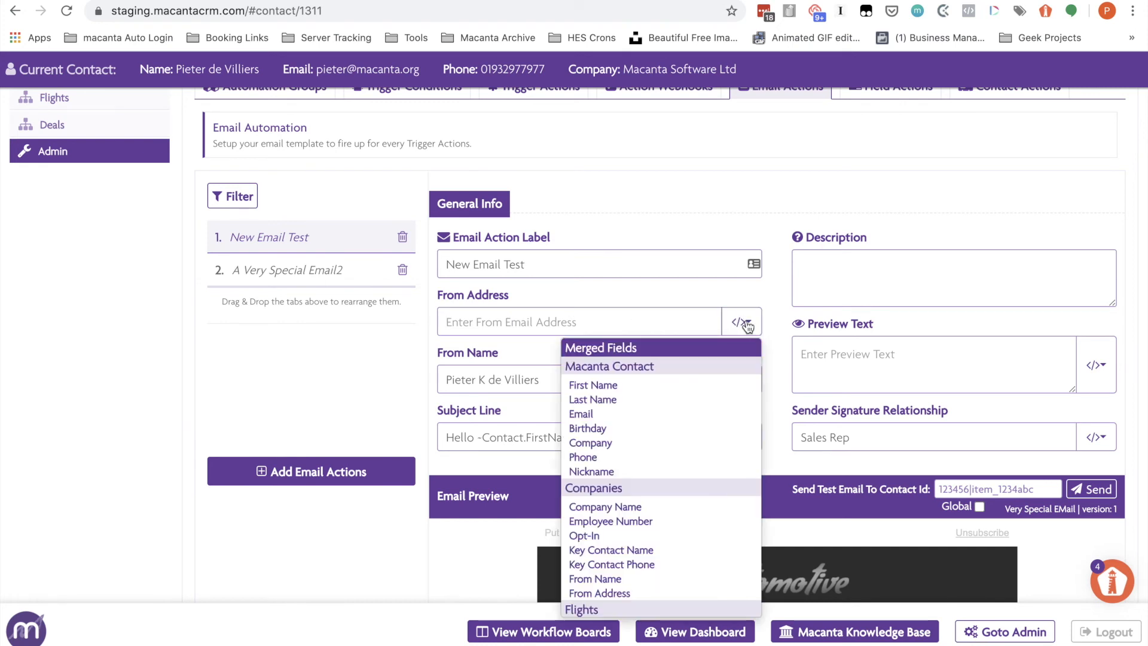
{"action": "left_click", "coordinate": [620, 593]}
Replace the New Email Test action's From Name with the Companies From Name merge field.
{"action": "left_click", "coordinate": [568, 381]}
{"action": "type", "text": "a"}
{"action": "key", "text": "super+a"}
{"action": "key", "text": "BackSpace"}
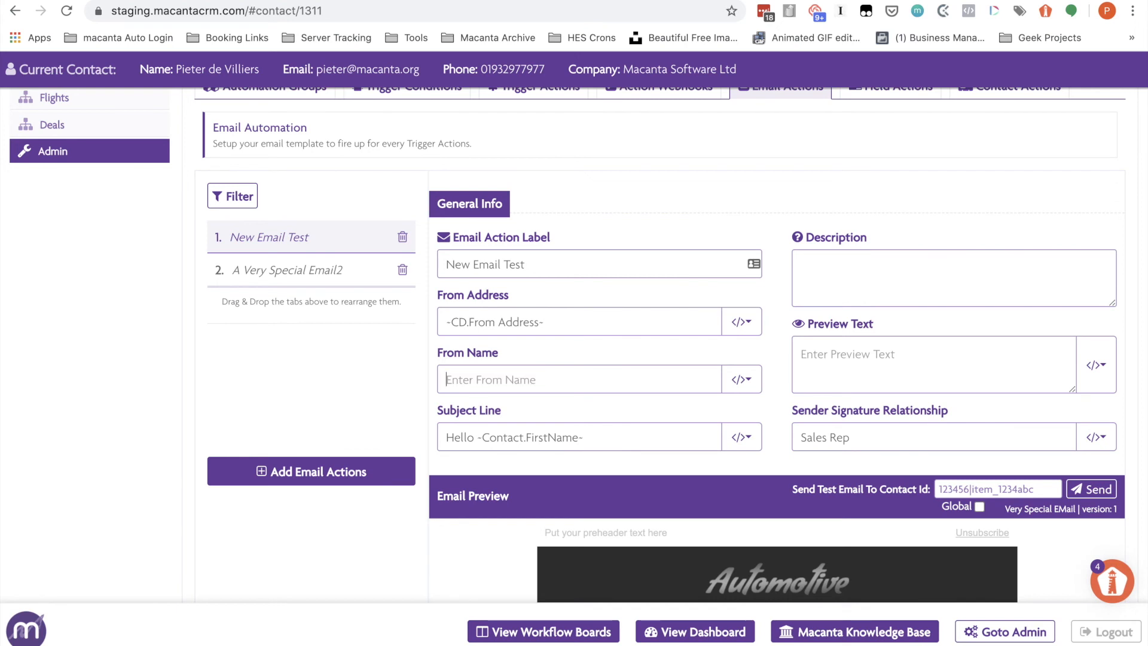
{"action": "left_click", "coordinate": [738, 381]}
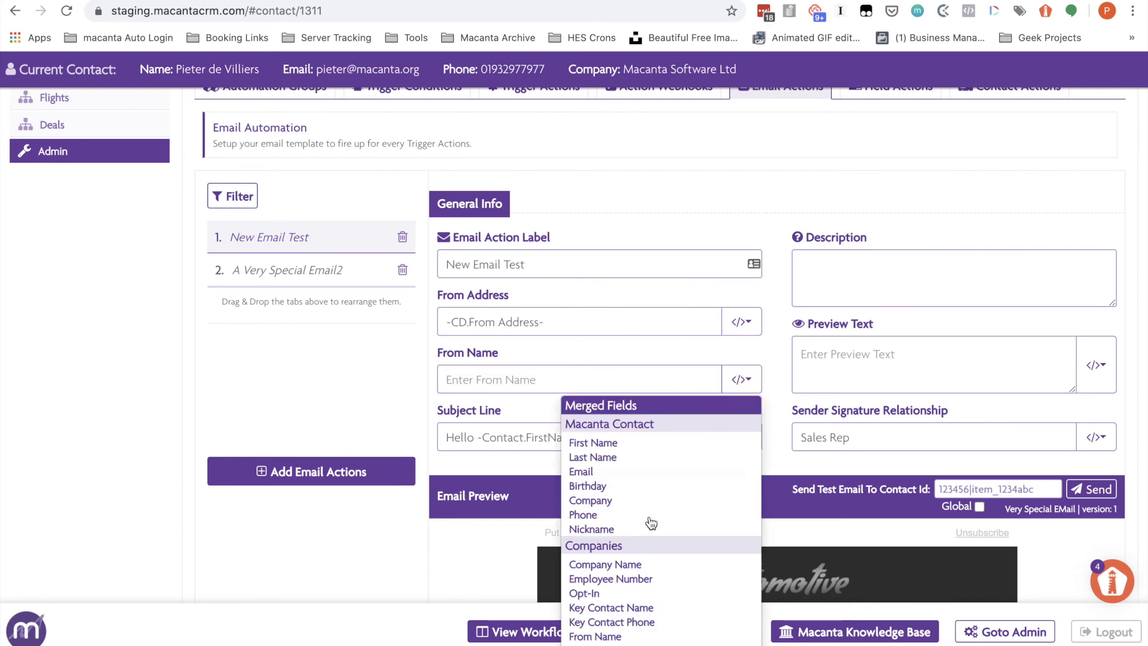
{"action": "left_click", "coordinate": [598, 637]}
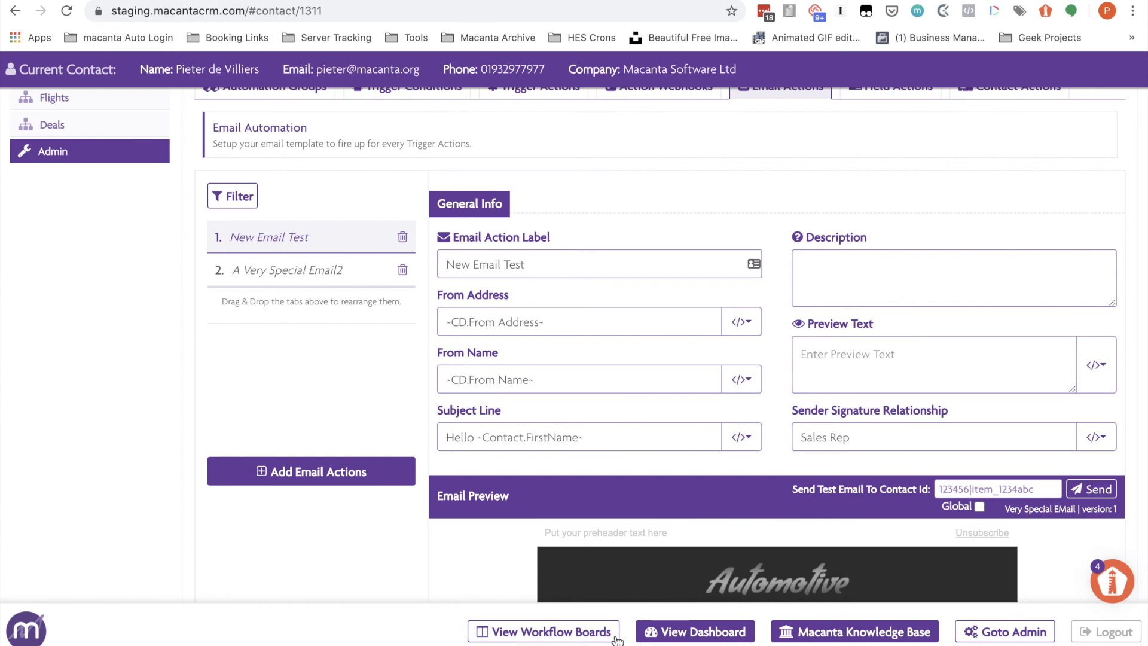